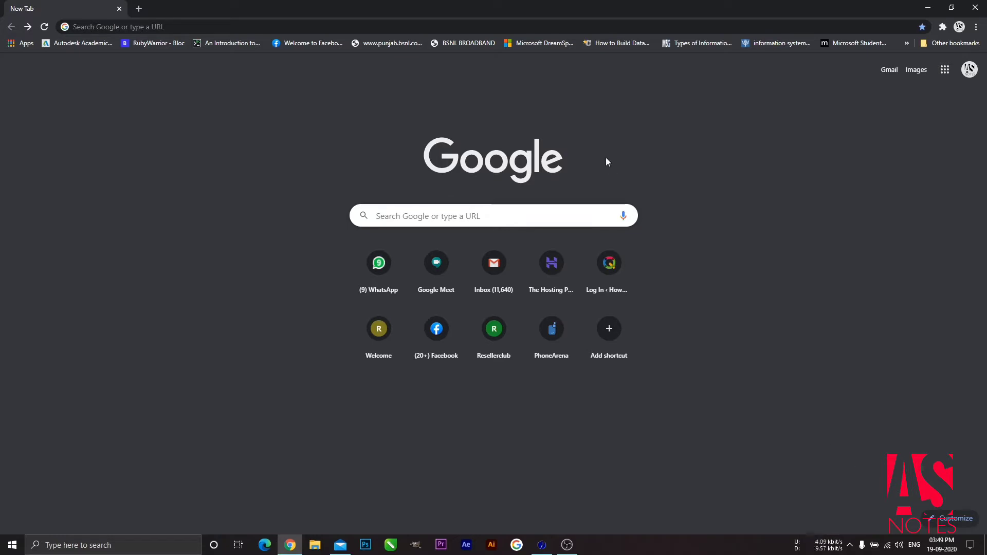
Step: Navigate Chrome to forms.google.com by entering 'forms' in the address bar
click(472, 22)
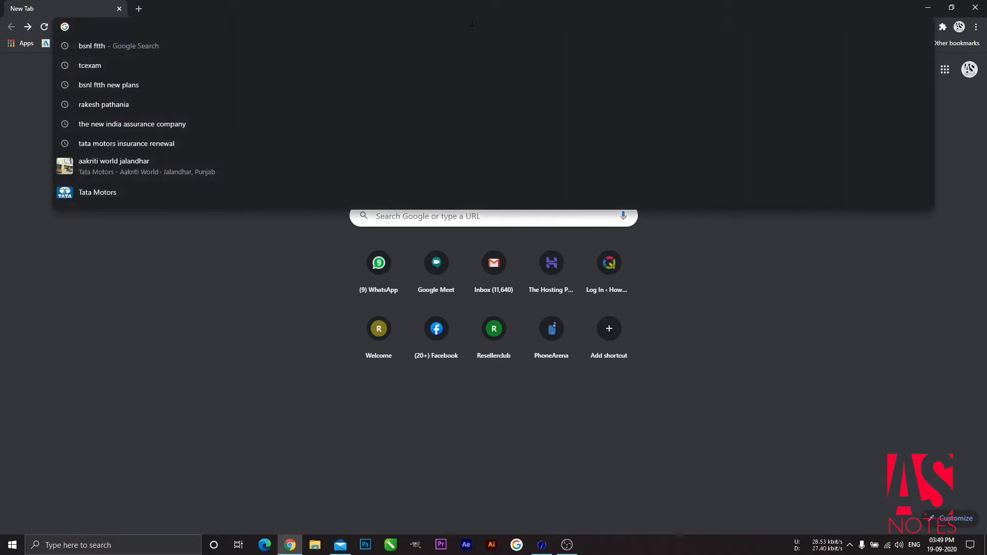
text(forms.google.com)
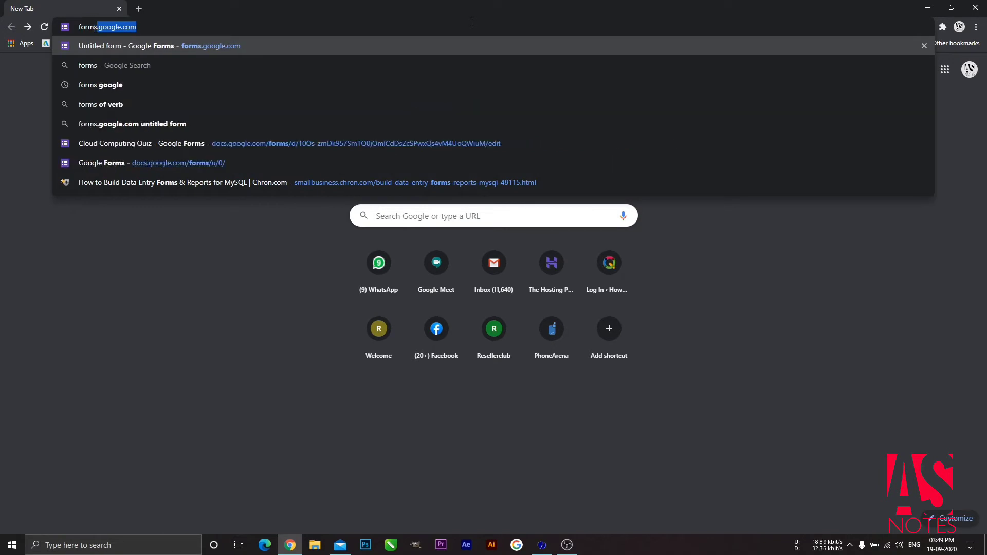
key(Return)
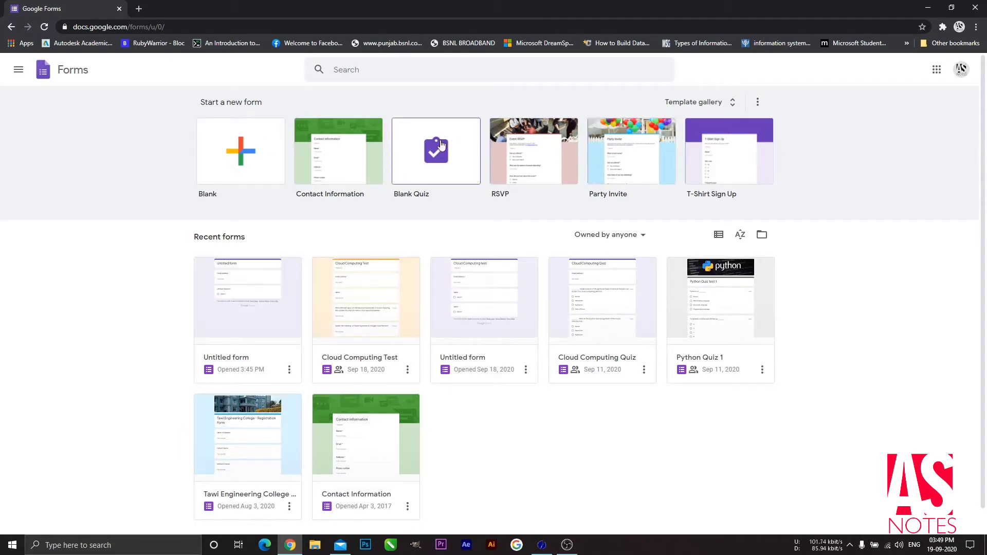
Step: Create a blank form titled 'Demo Subject' with description 'First 3 questions will be of 2 marks'
click(237, 165)
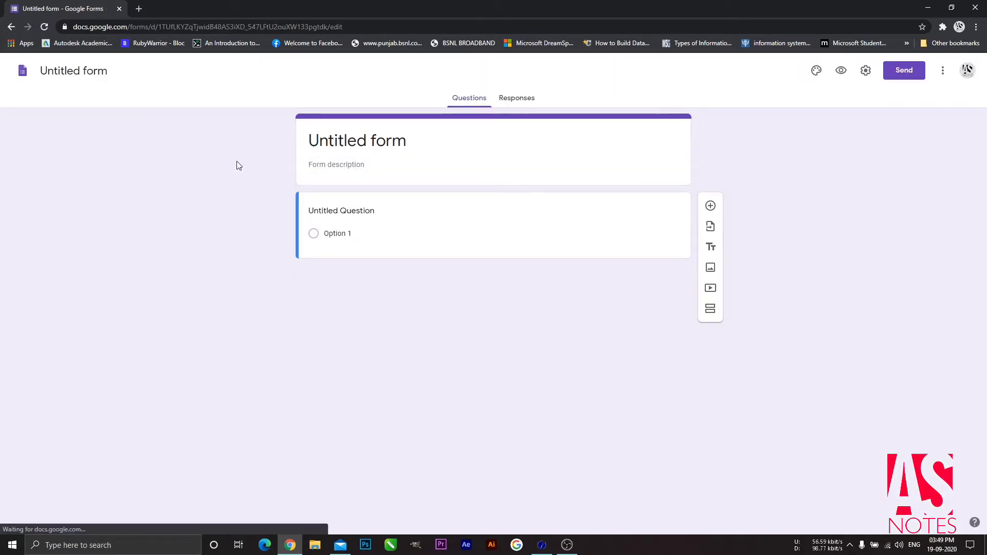
click(368, 142)
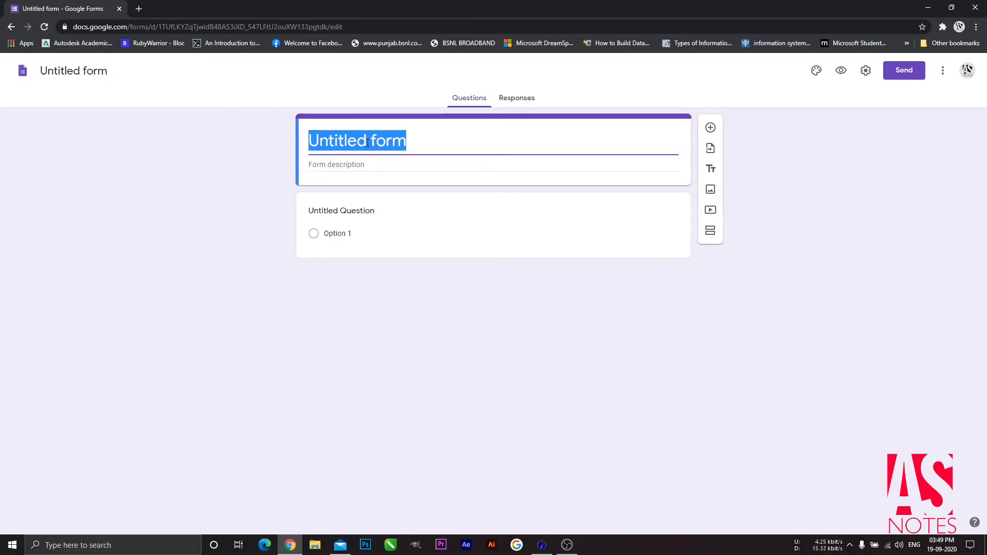
text(Demo )
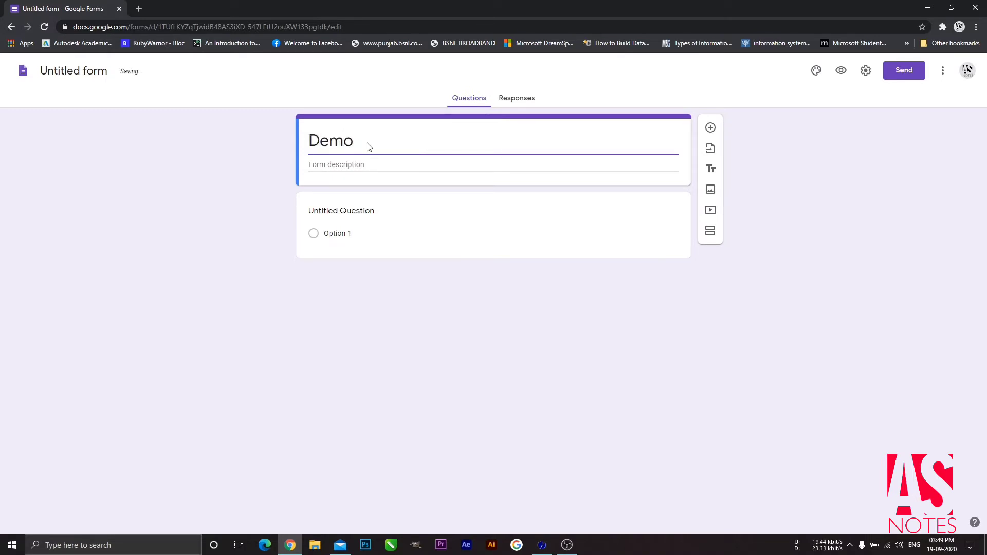
text(Subject)
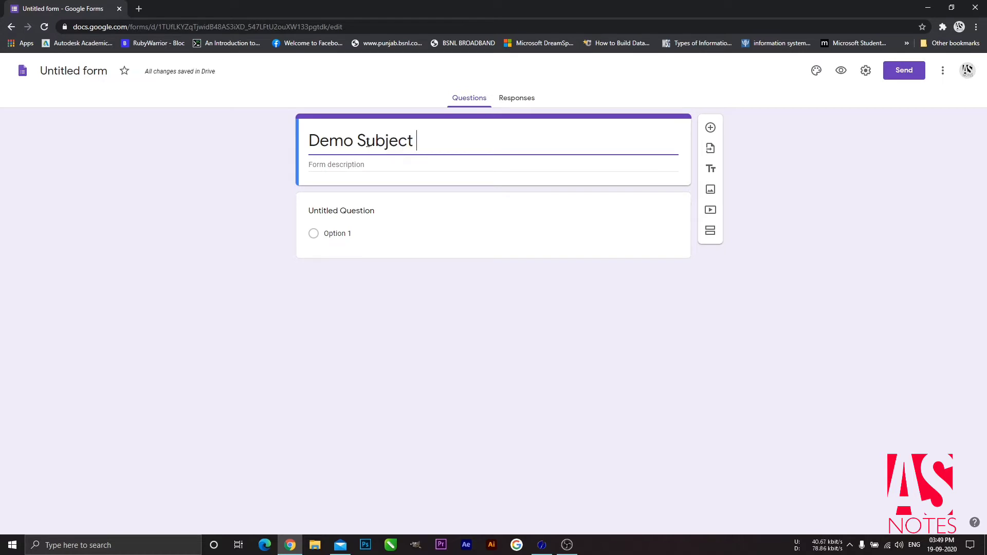
click(370, 166)
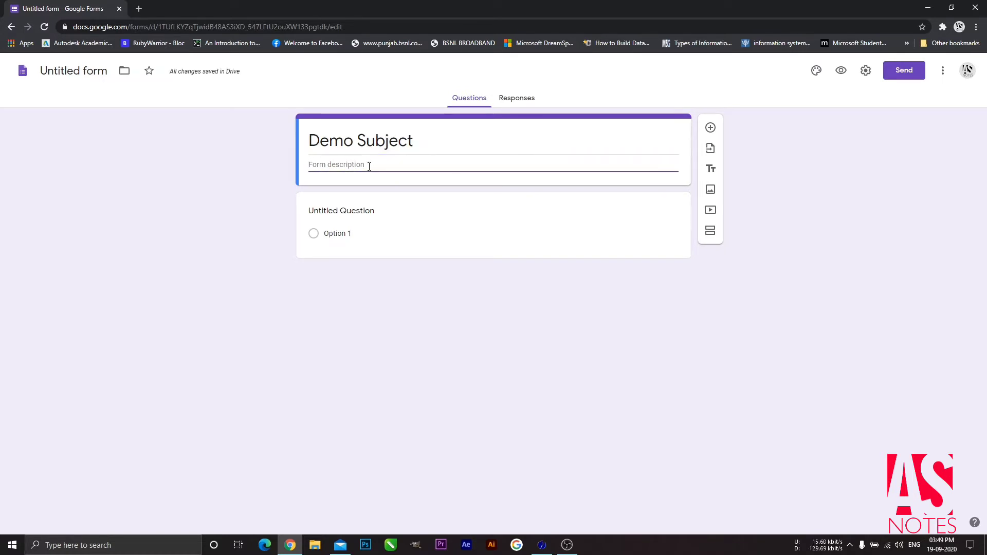
text(First 3)
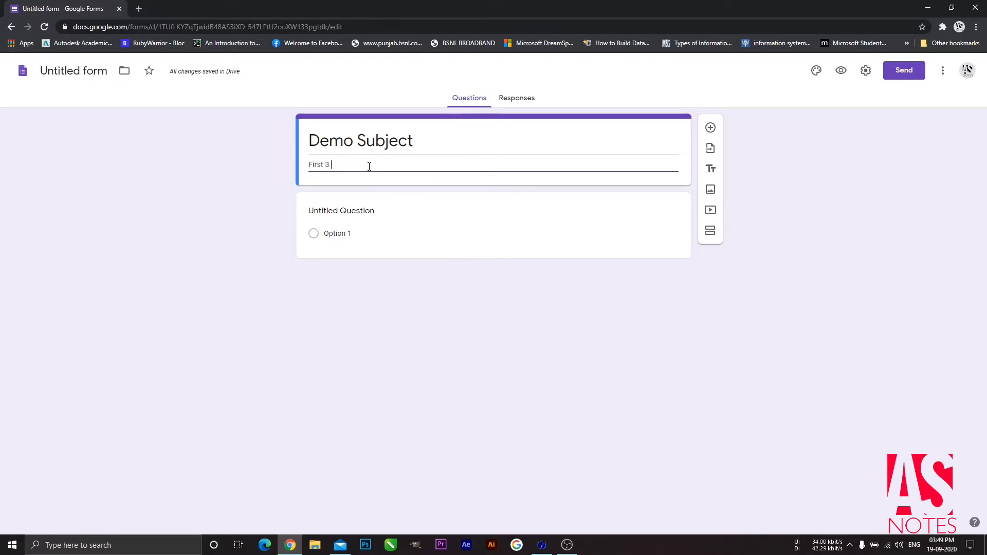
text( questions w)
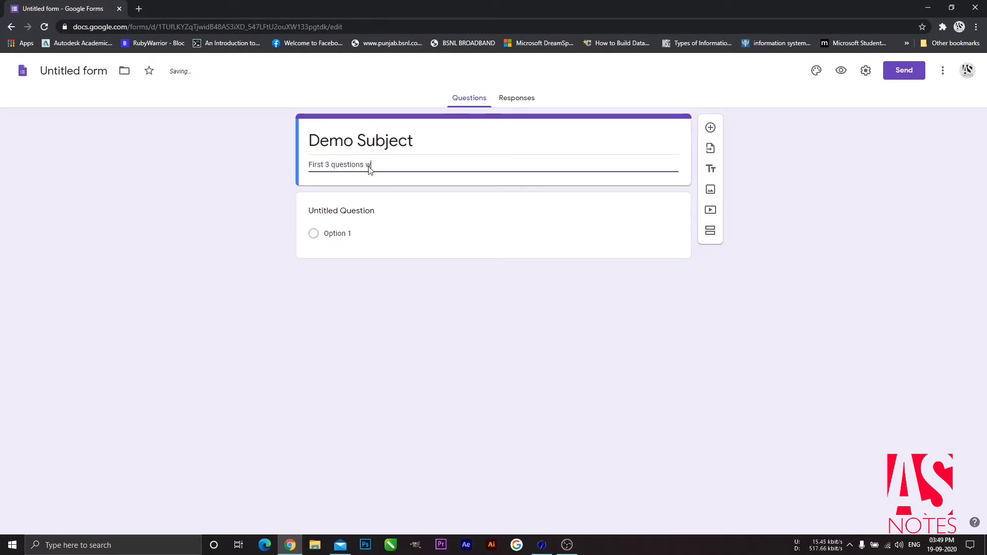
text(ill be of )
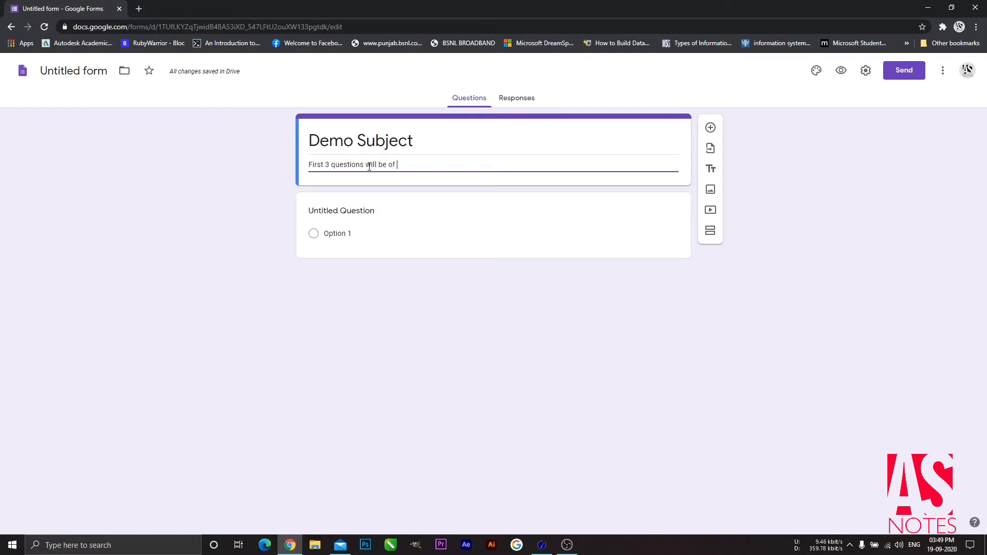
text(2 marks)
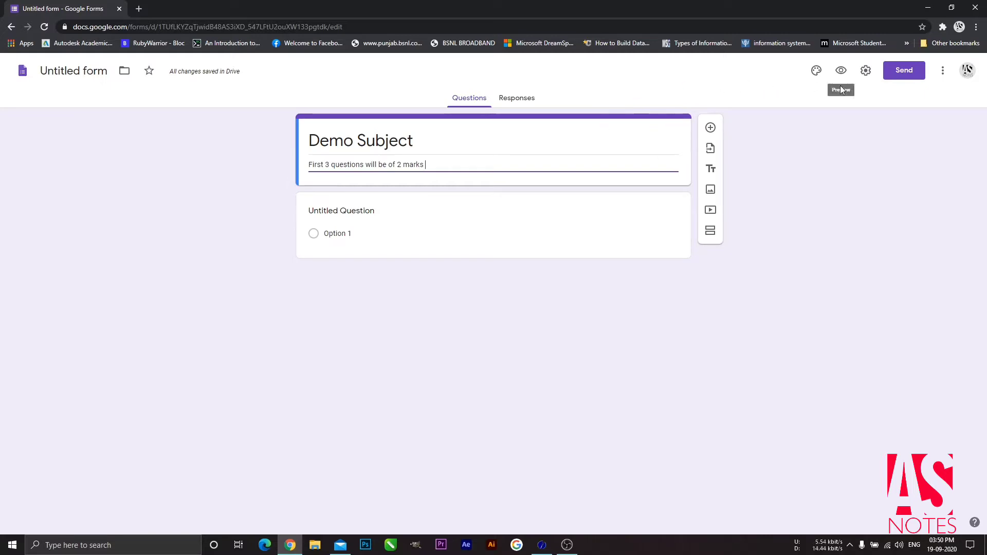
Step: Enable quiz mode in Settings, releasing grades later after manual review, and save
click(865, 71)
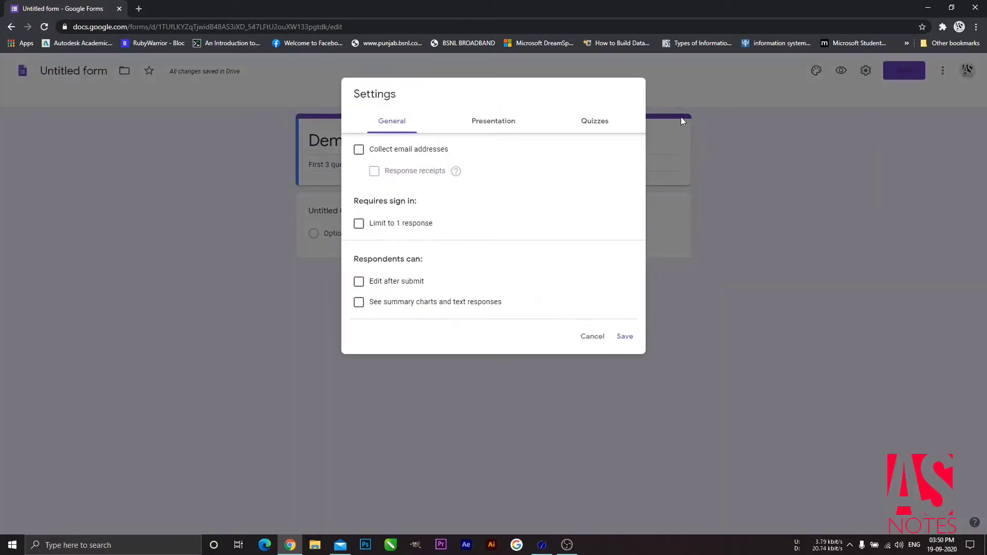
click(596, 127)
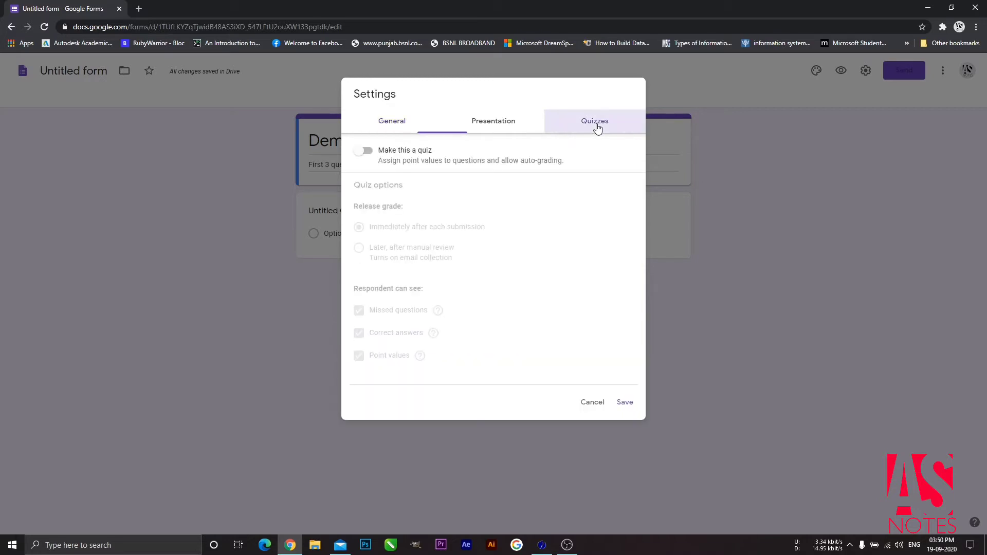
click(366, 151)
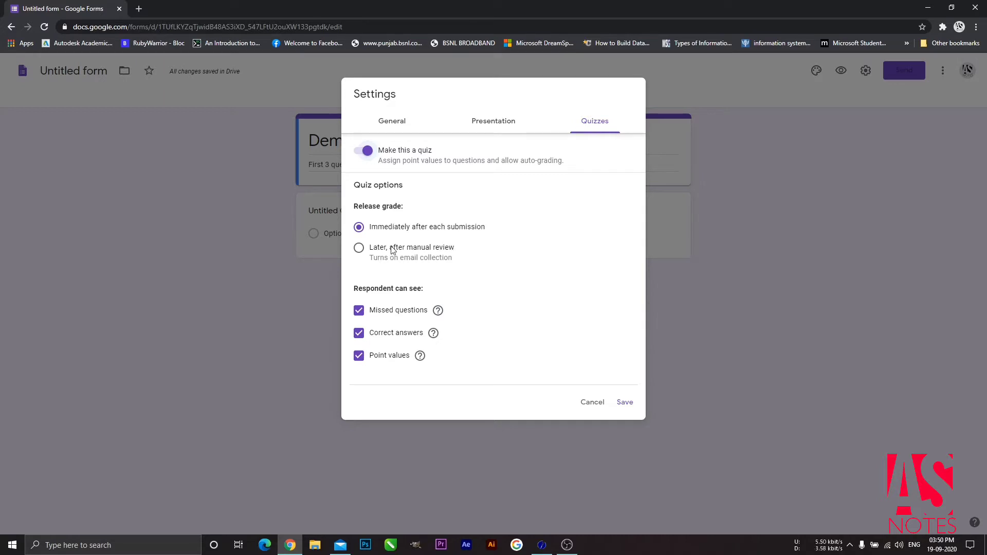
click(360, 251)
click(626, 405)
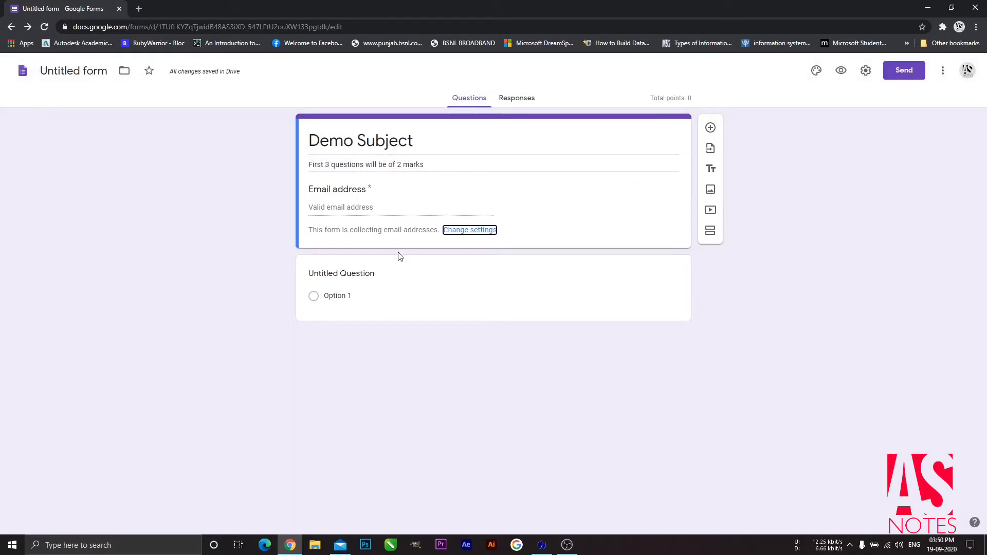
Step: Rename the first question to 'Name' and make it required
click(438, 302)
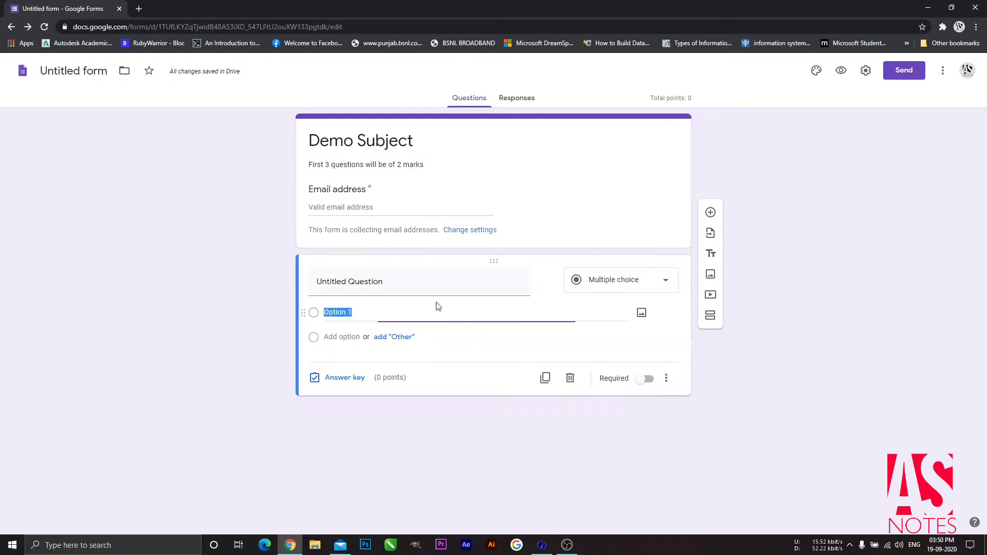
click(385, 280)
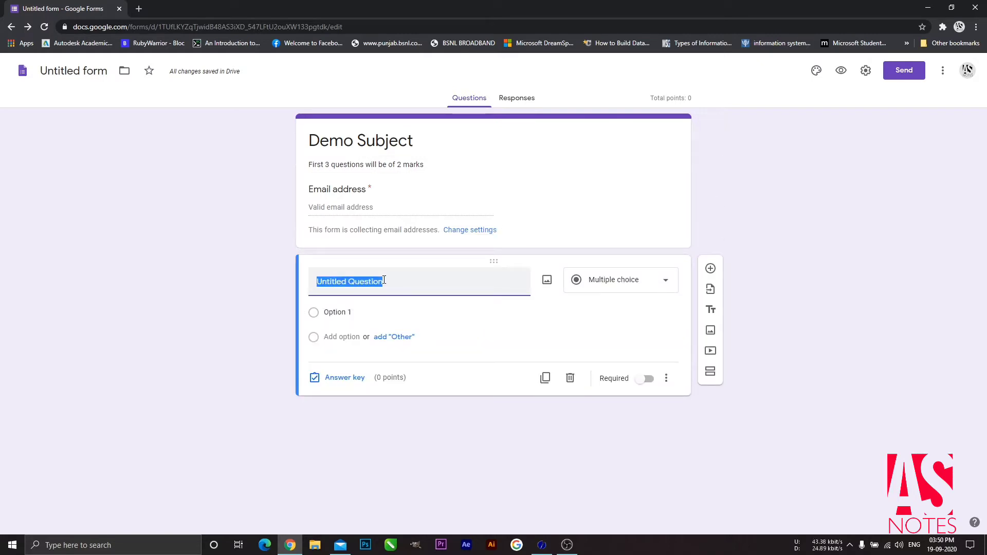
text(Name)
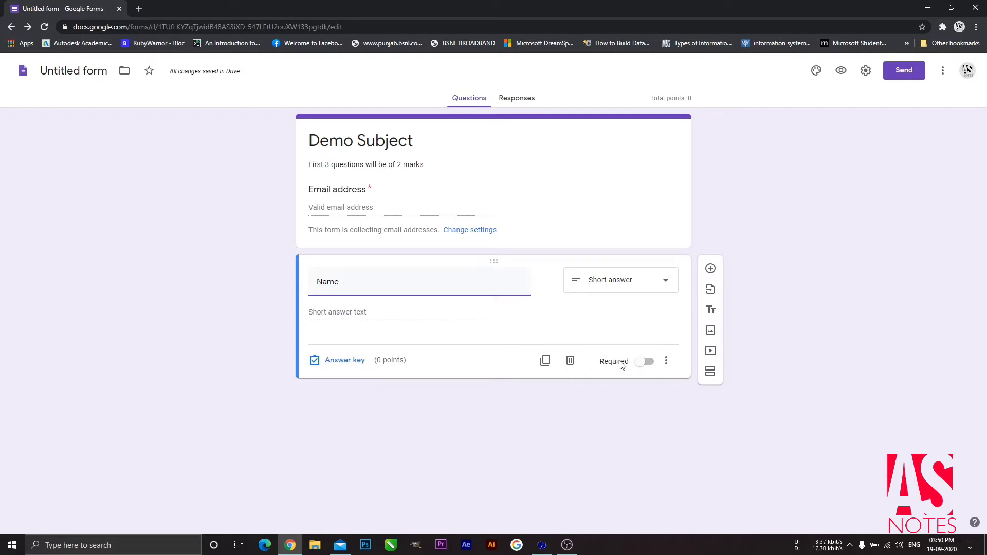
click(646, 362)
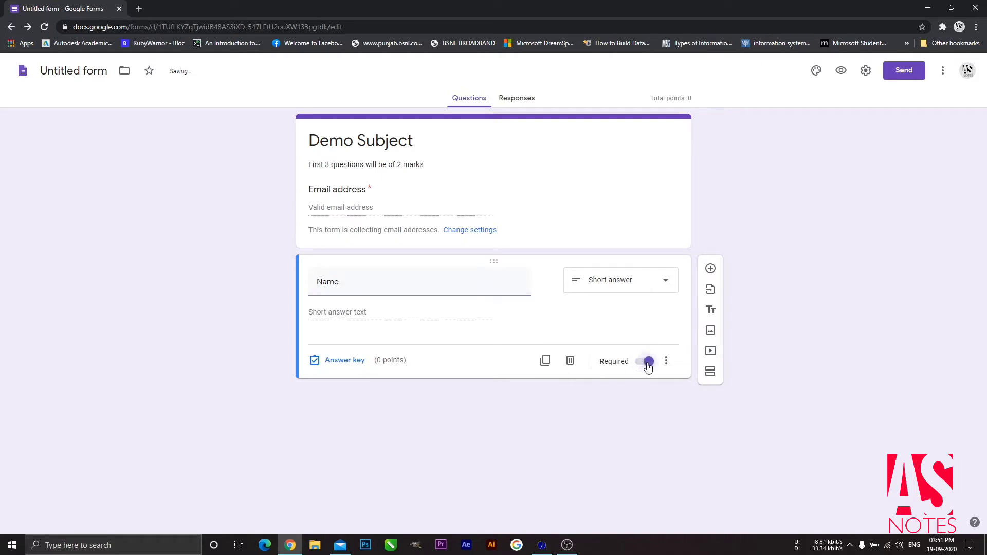
Step: Duplicate it as paragraph question '1. What is ABC ?' worth 4 points
click(545, 361)
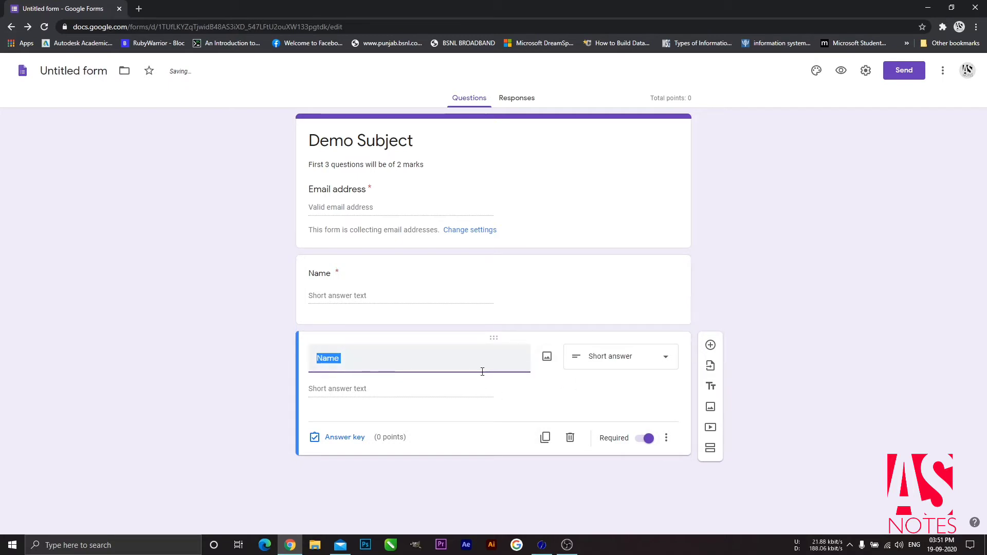
text(1.)
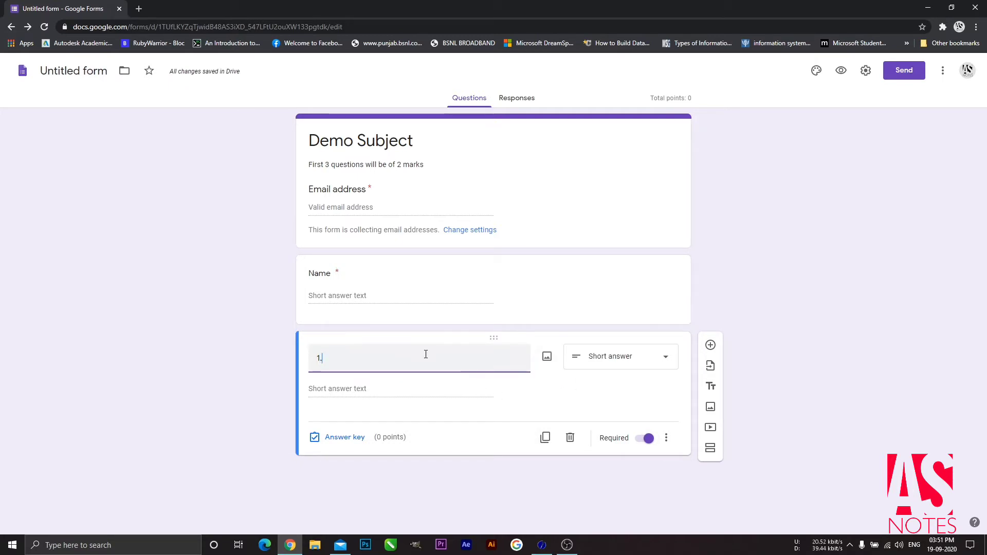
text( What )
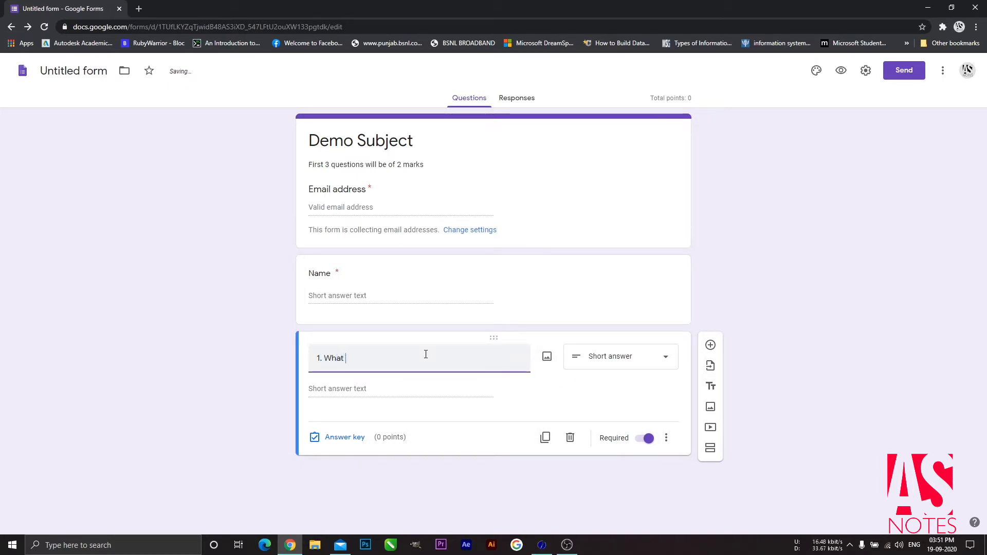
text(is ABC ?)
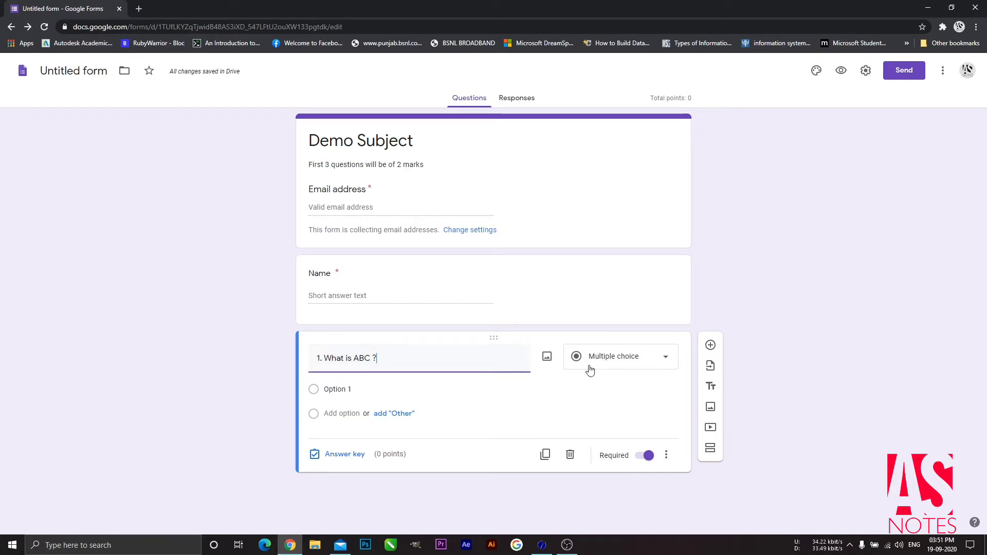
click(610, 364)
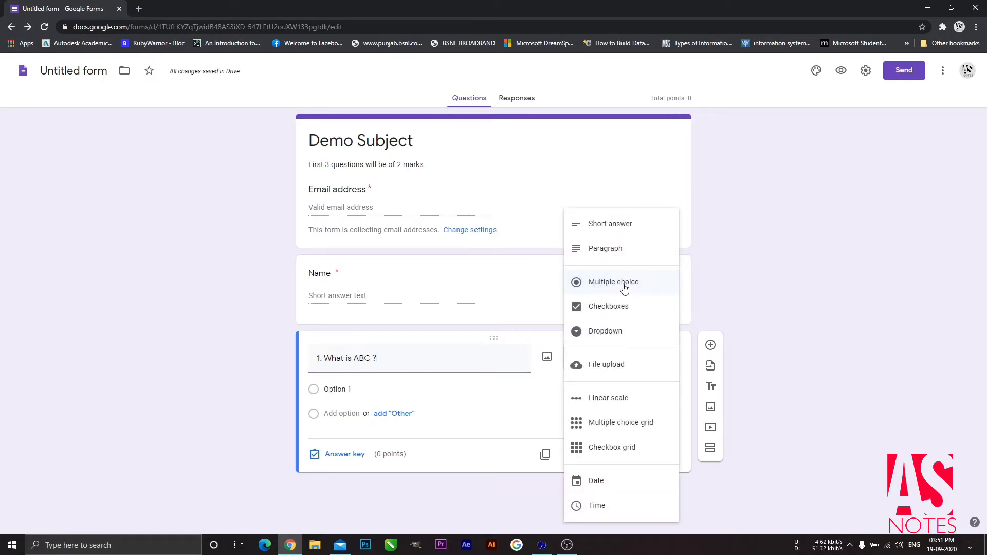
click(615, 252)
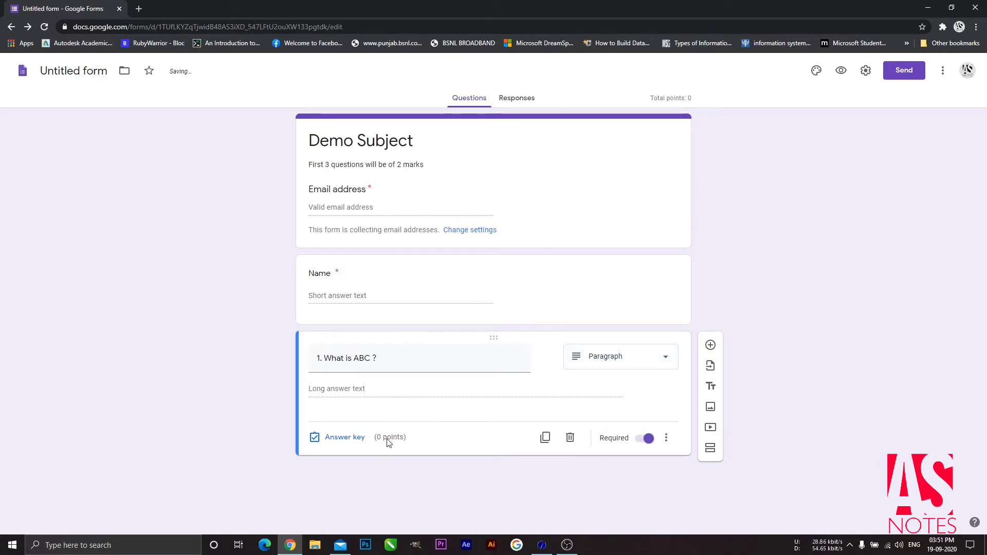
click(337, 439)
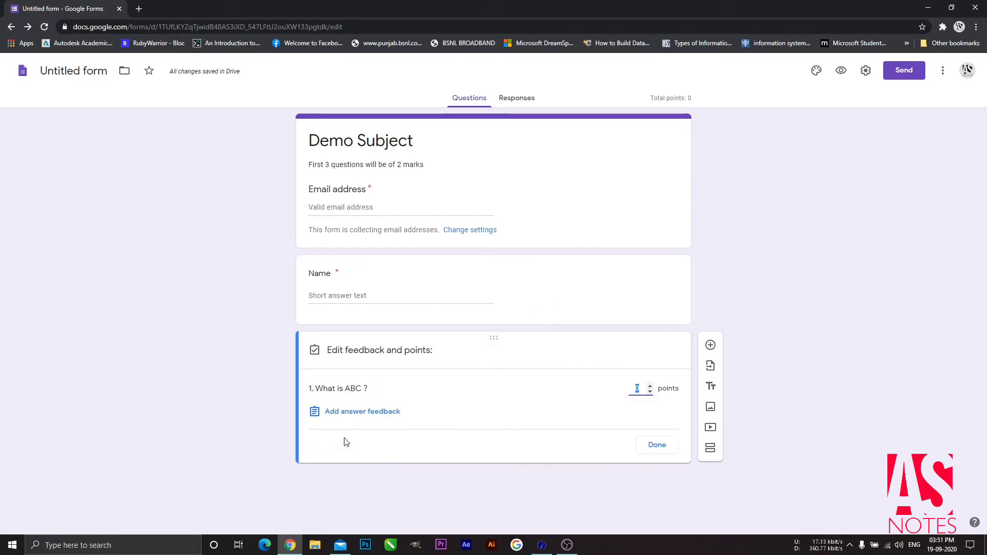
click(649, 386)
click(649, 386)
click(649, 386)
click(658, 445)
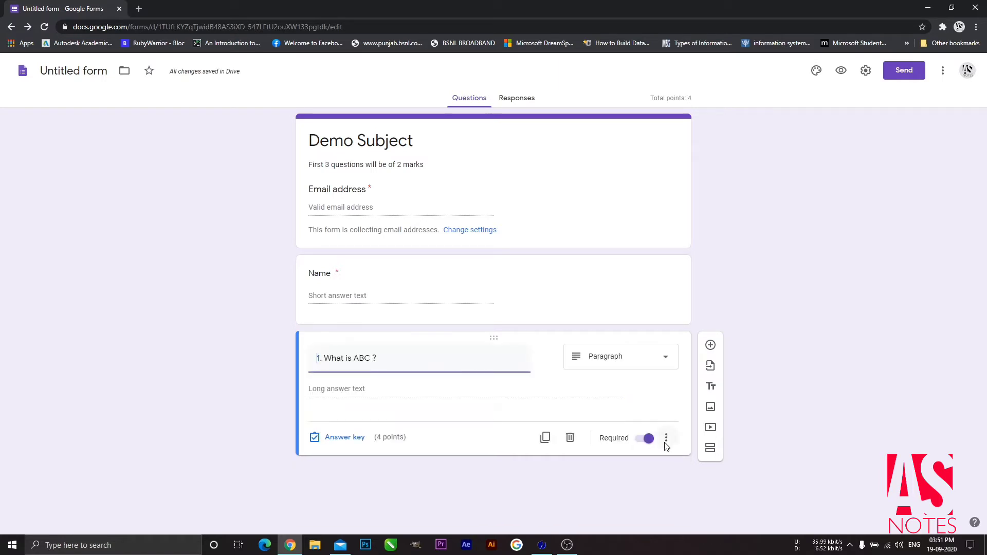
Step: Duplicate question 1 and retitle the copy '2. Select from ABC ?'
click(546, 438)
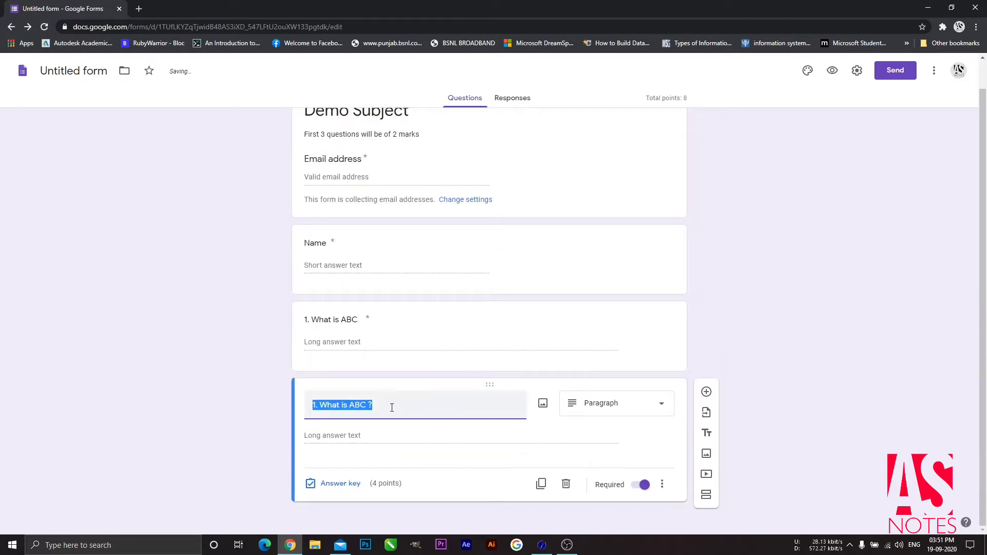
click(410, 409)
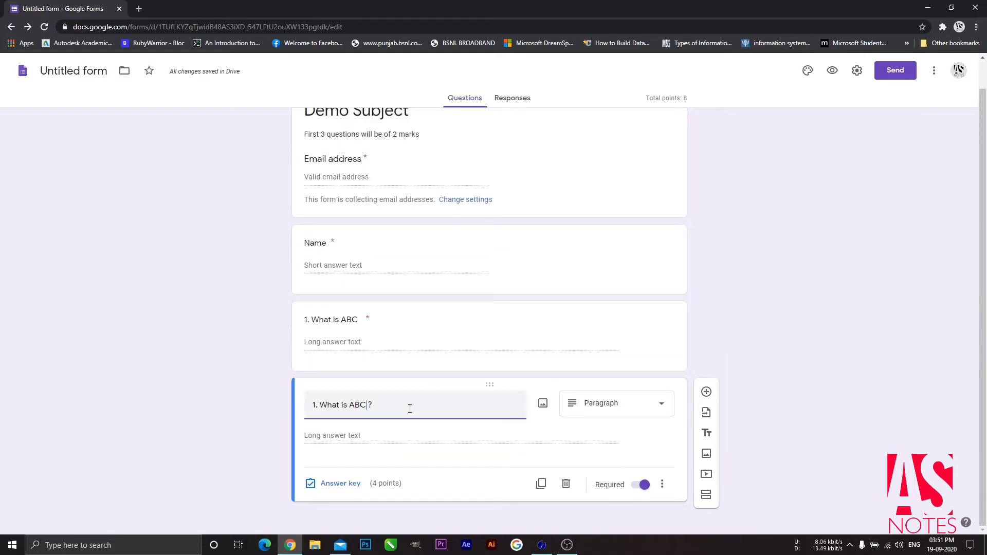
key(BackSpace)
key(BackSpace)
key(BackSpace)
key(BackSpace)
key(BackSpace)
text(2)
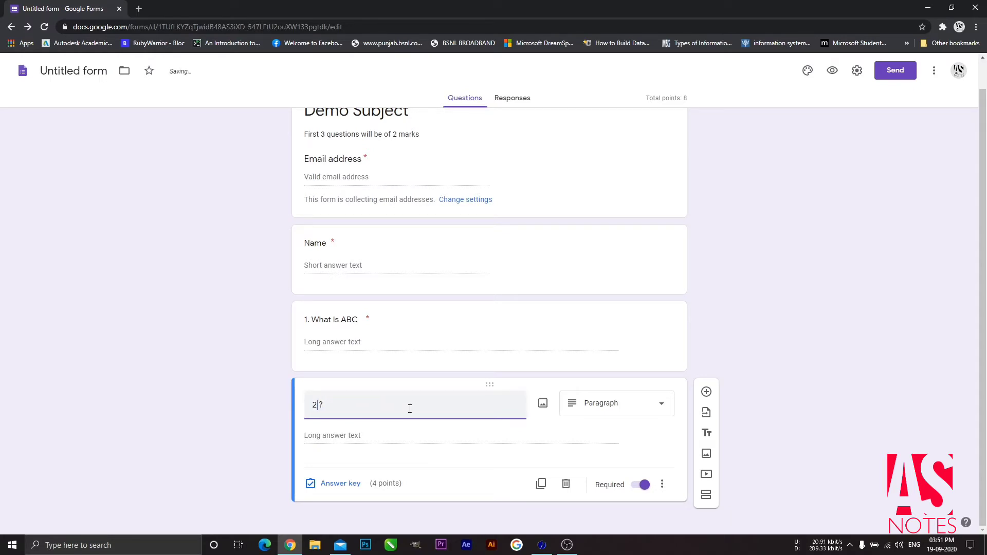
text(. Select from ABS)
key(BackSpace)
text(C)
Step: Make question 2 multiple choice with options A, B, C and D
click(589, 414)
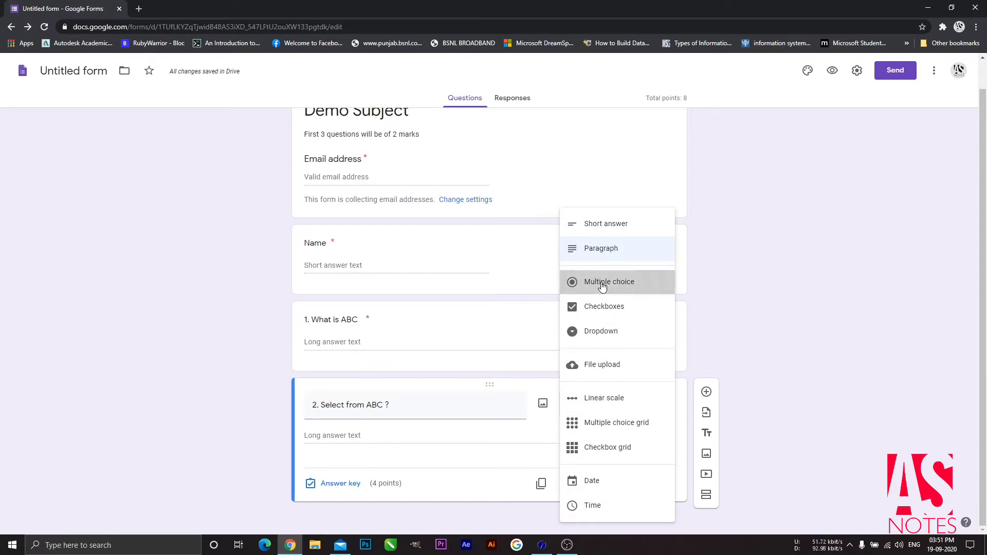
click(602, 283)
click(342, 441)
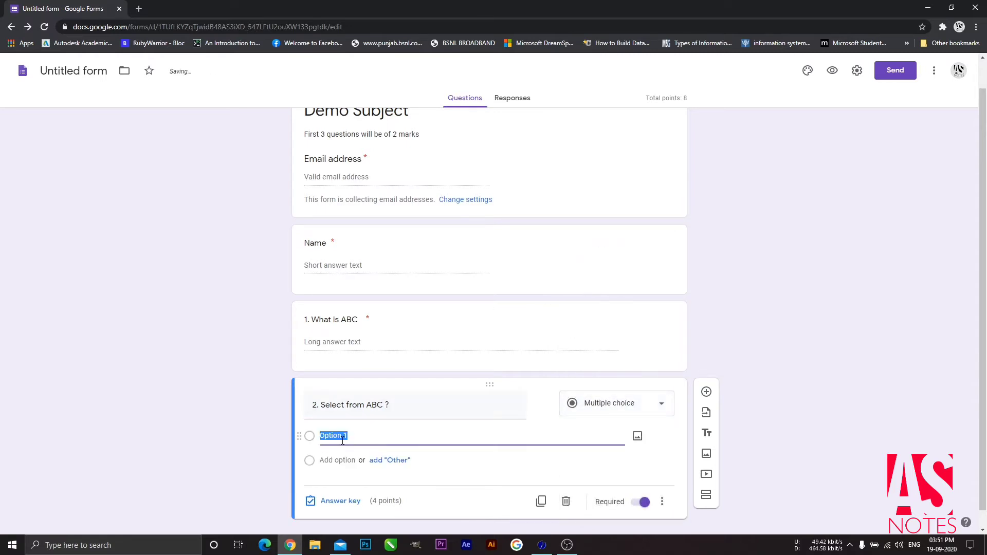
text(A)
click(344, 463)
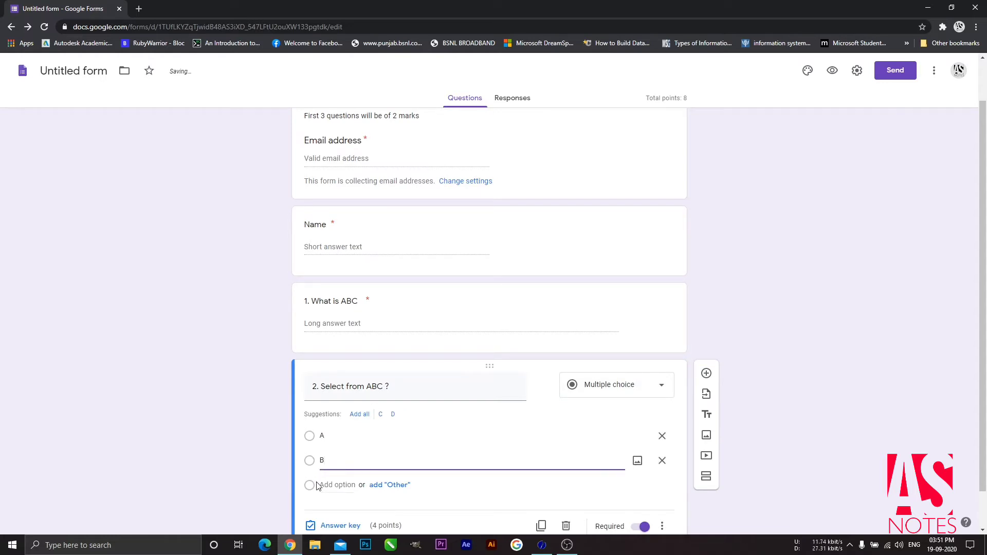
click(322, 485)
text(C)
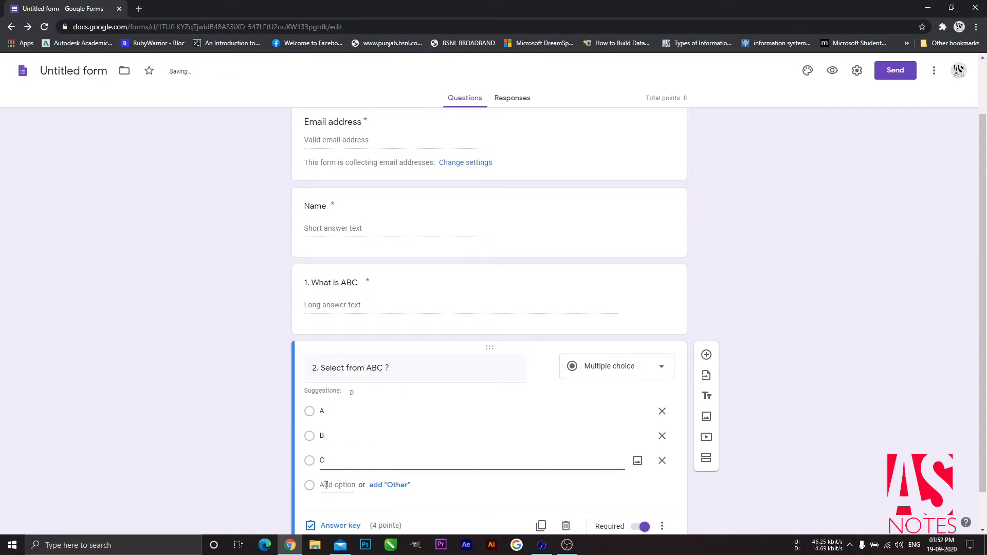
click(326, 485)
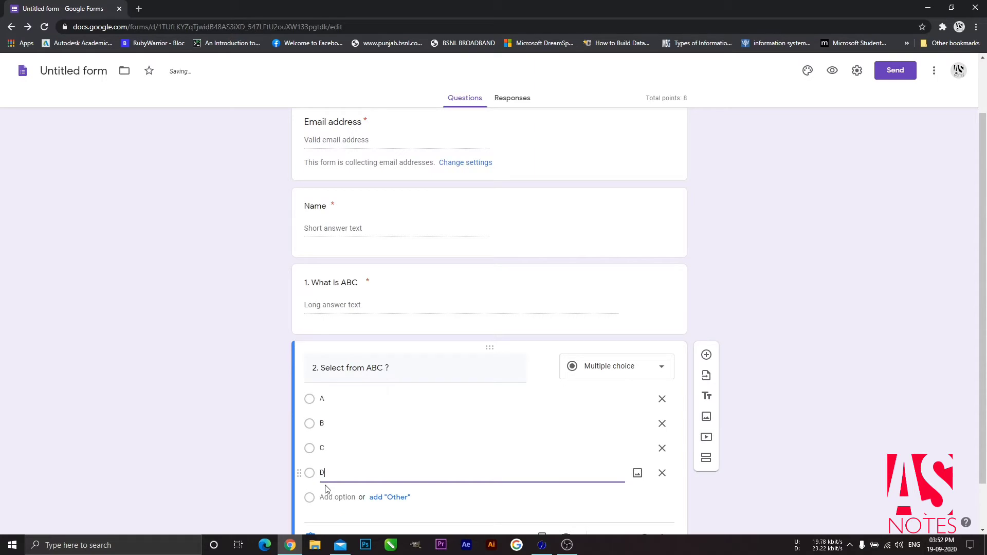
scroll(325, 489, down, 1)
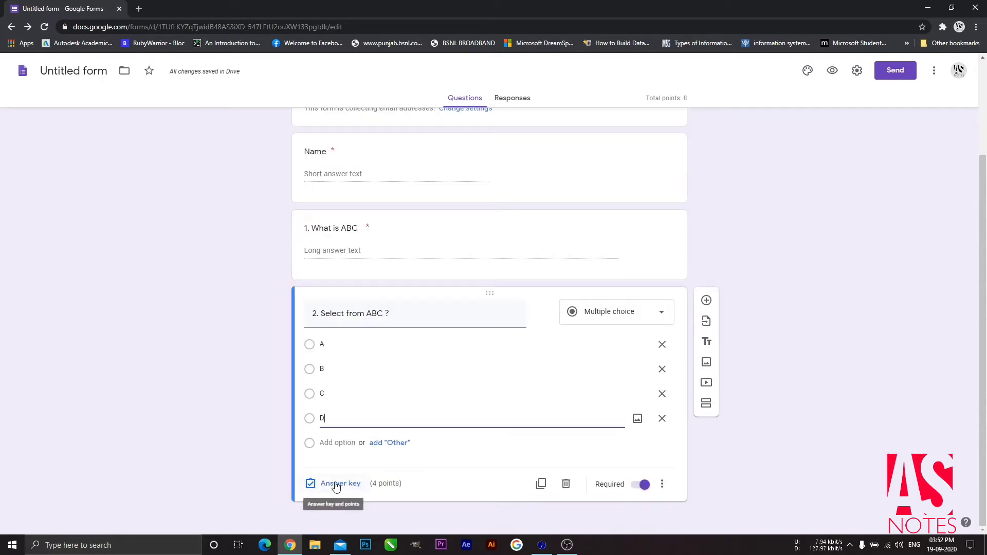
Step: Mark B as the only correct answer to question 2 and set it to 1 point
click(337, 484)
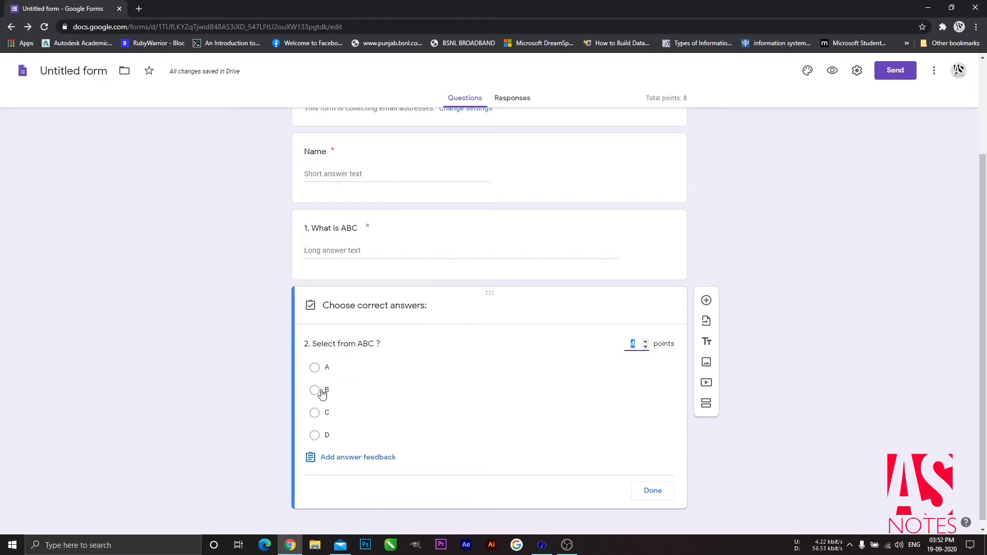
click(503, 398)
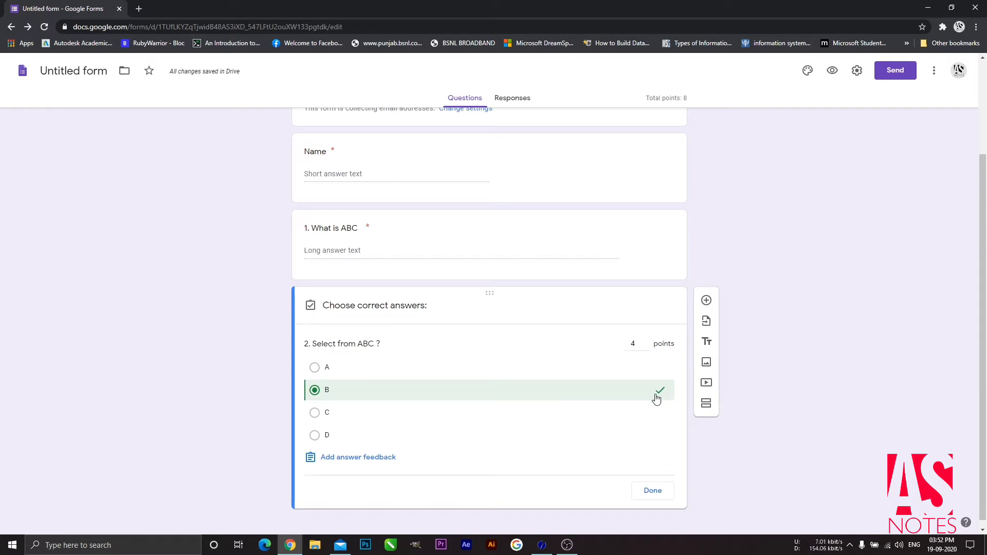
click(658, 419)
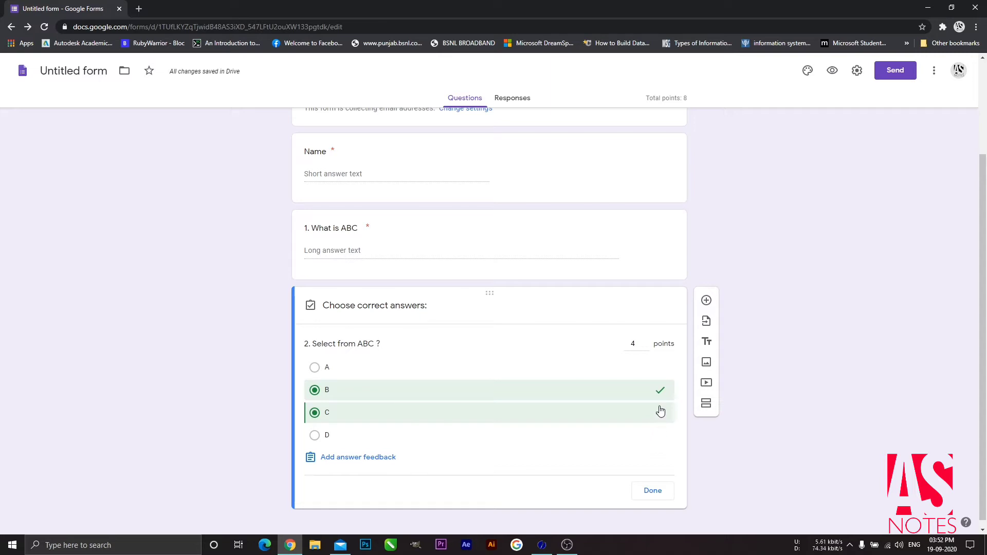
click(659, 417)
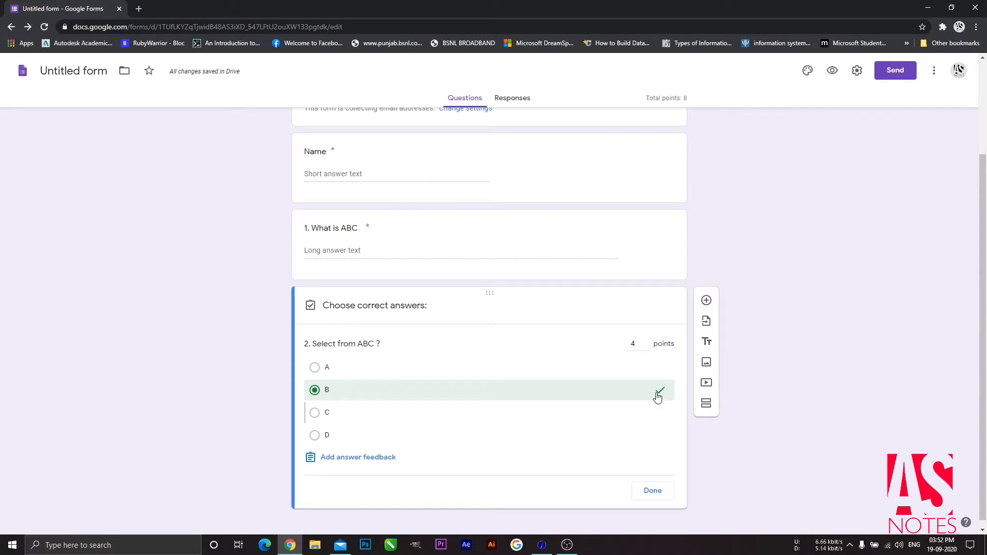
click(645, 348)
click(645, 348)
click(645, 348)
Step: Add incorrect-answer feedback 'B is correct' to question 2 and close its answer key
click(360, 459)
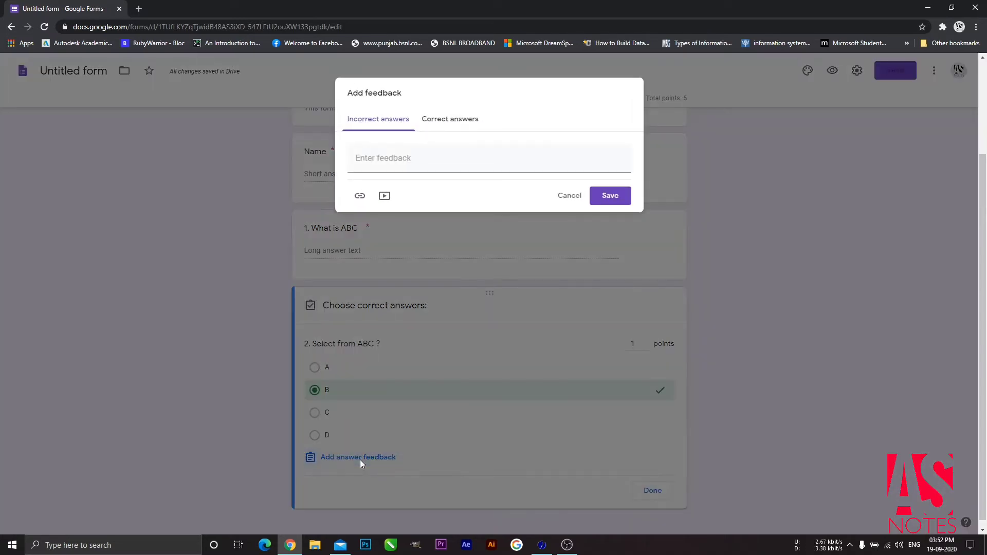
click(386, 158)
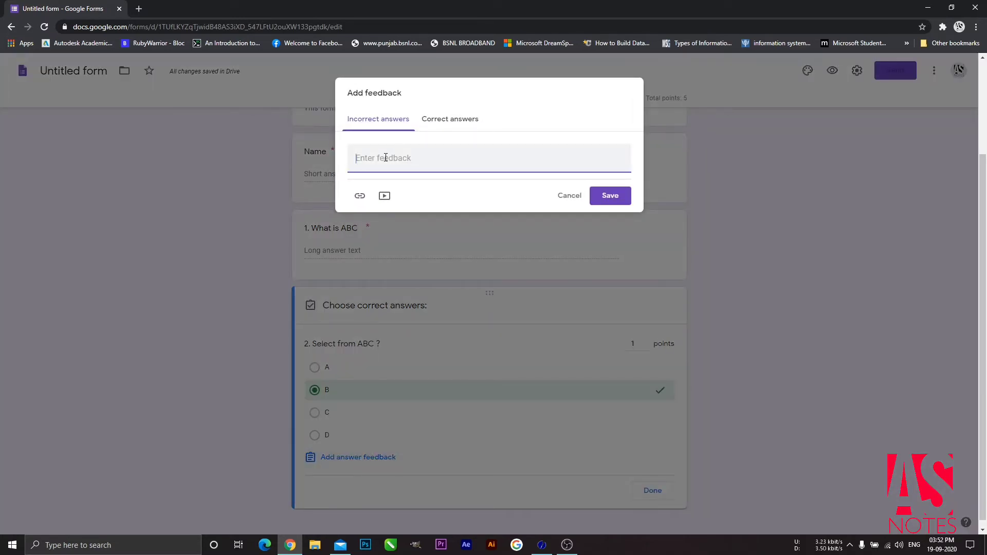
text(B is correct)
click(607, 196)
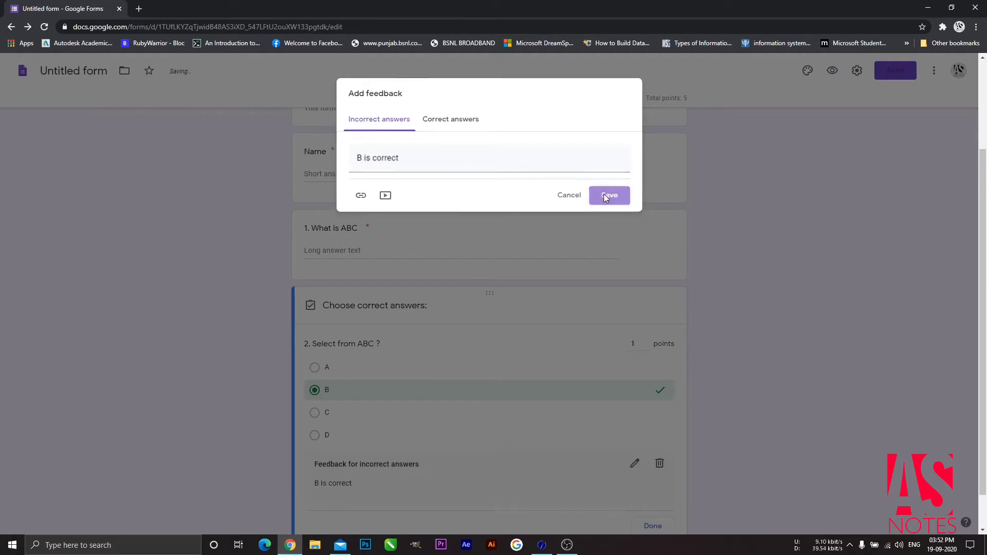
scroll(529, 435, down, 1)
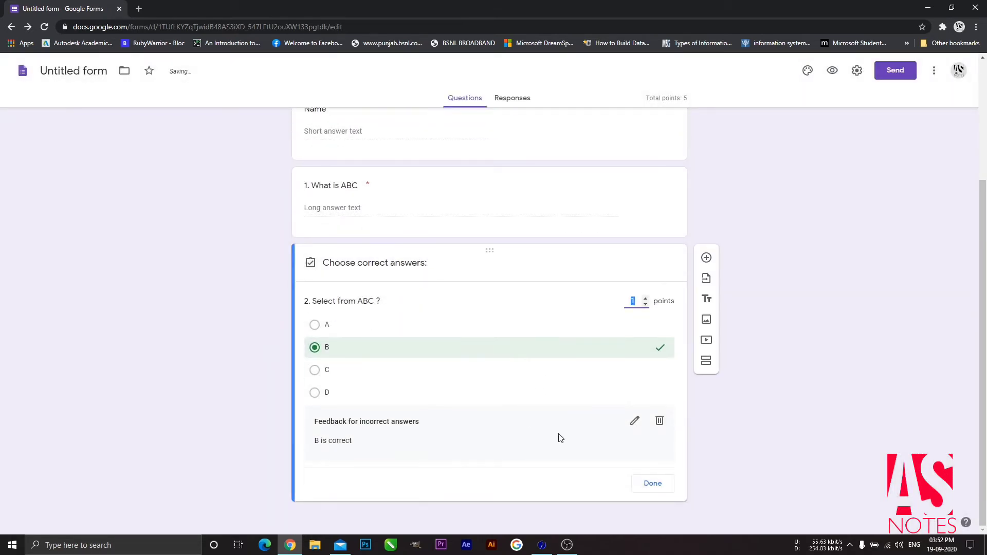
click(653, 484)
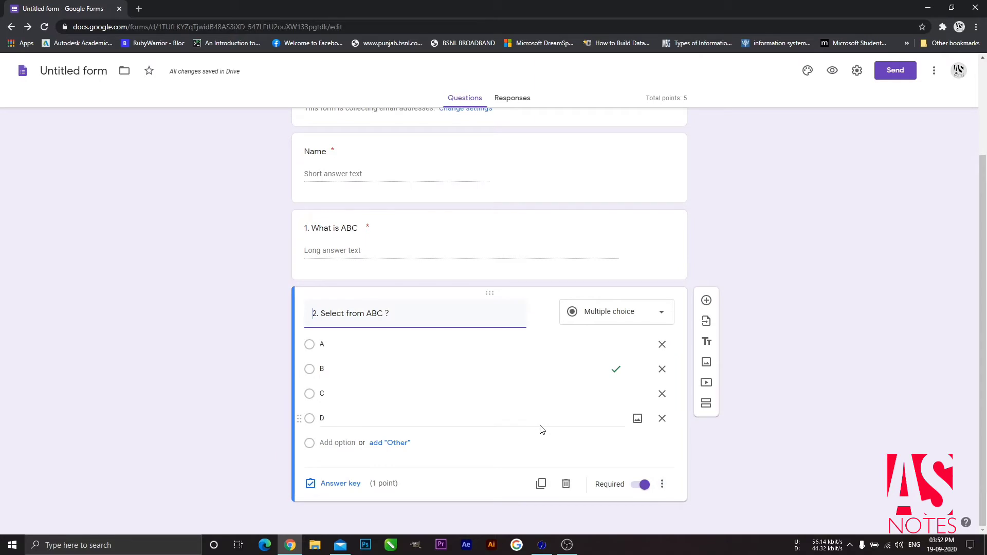
scroll(530, 440, up, 3)
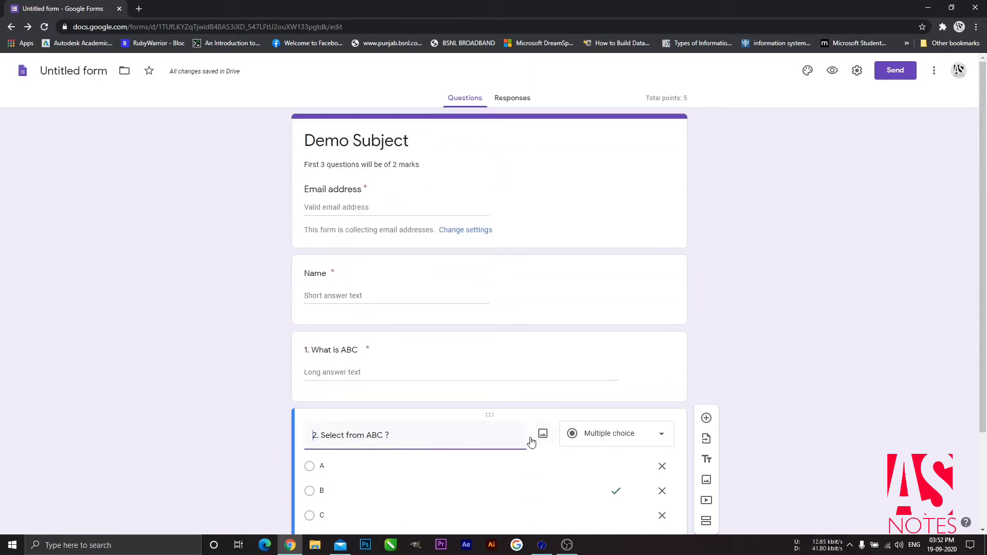
Step: Name the form 'Demo Subject', switch the theme colour to cyan, and browse header images
click(77, 72)
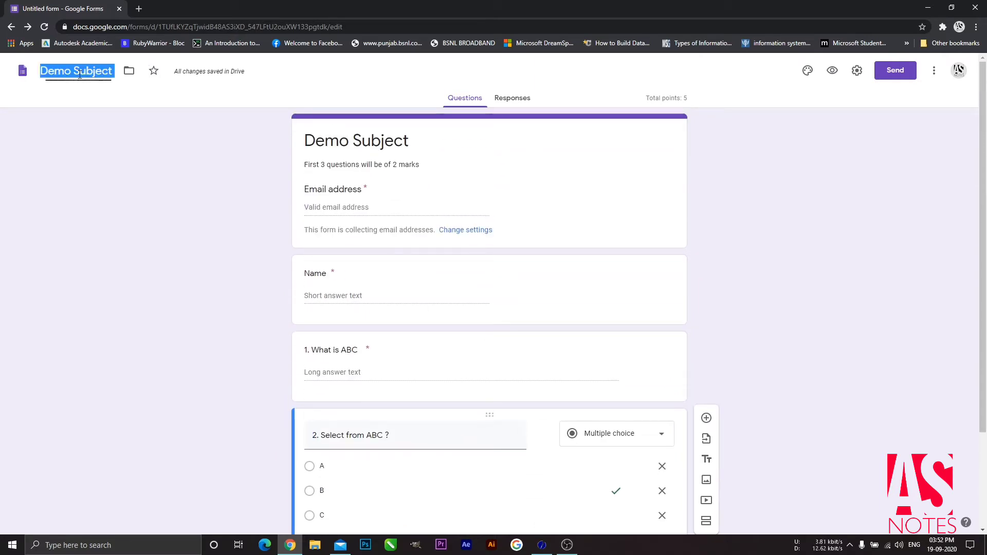
click(127, 110)
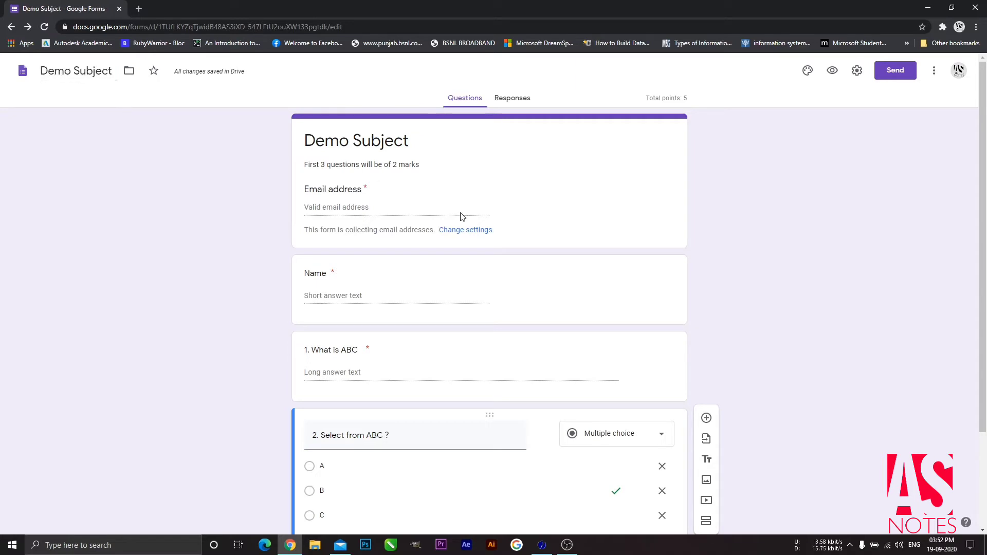
click(807, 70)
click(880, 232)
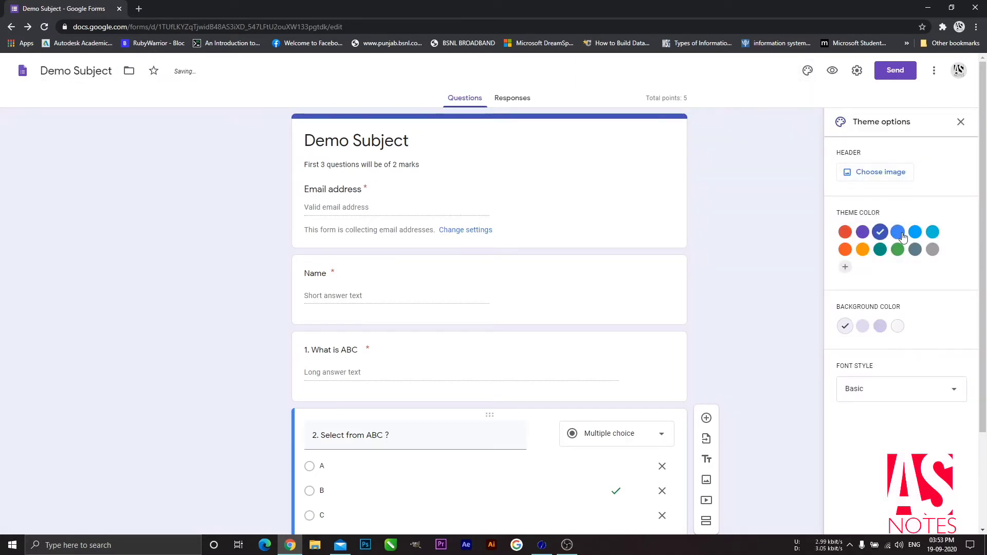
click(898, 232)
click(932, 234)
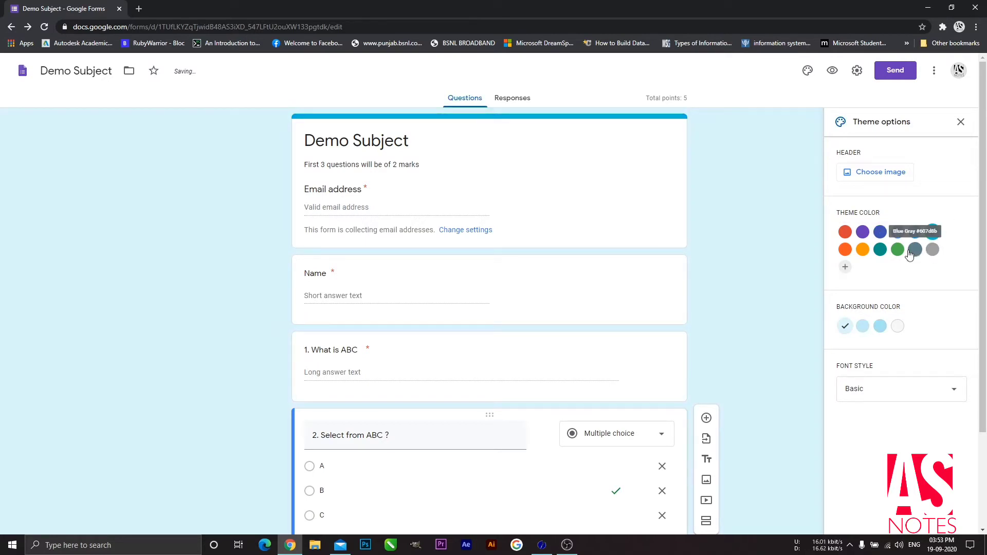
click(881, 175)
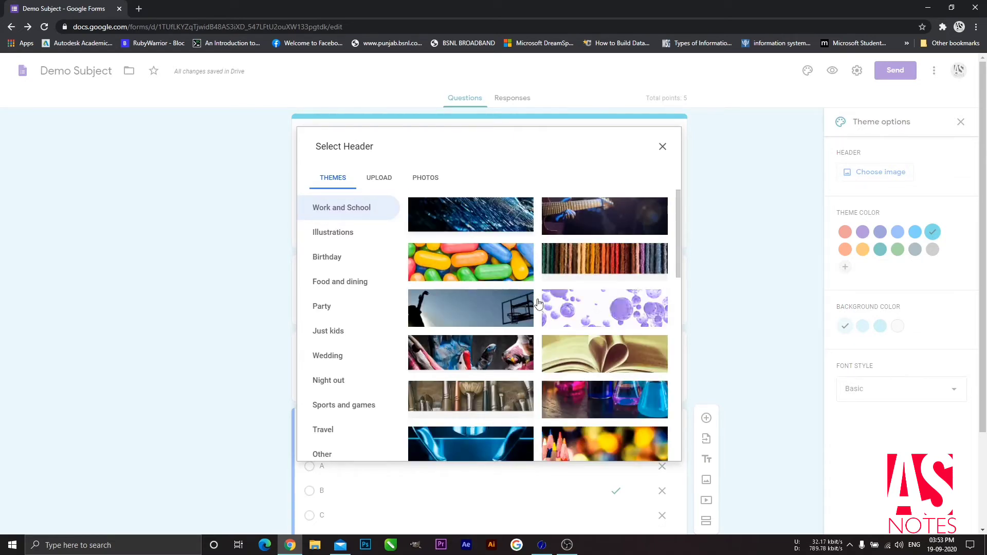
Step: Insert the open-book header image and pick the lightest background colour swatch
click(597, 360)
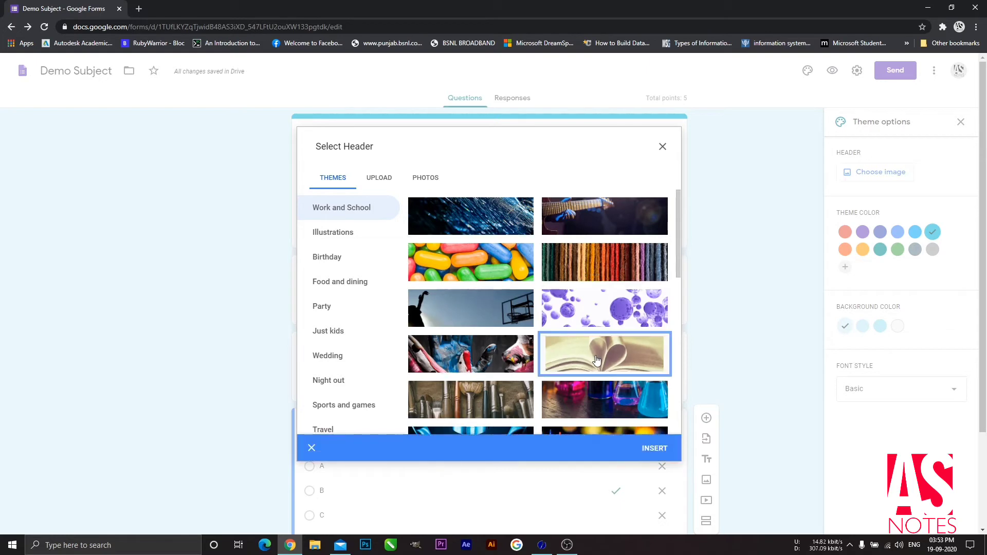
click(655, 450)
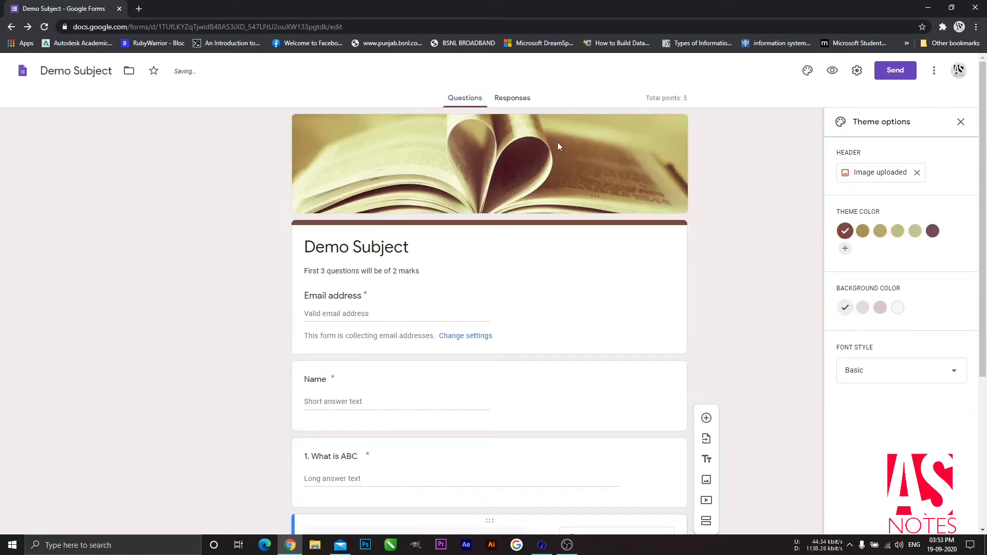
click(863, 308)
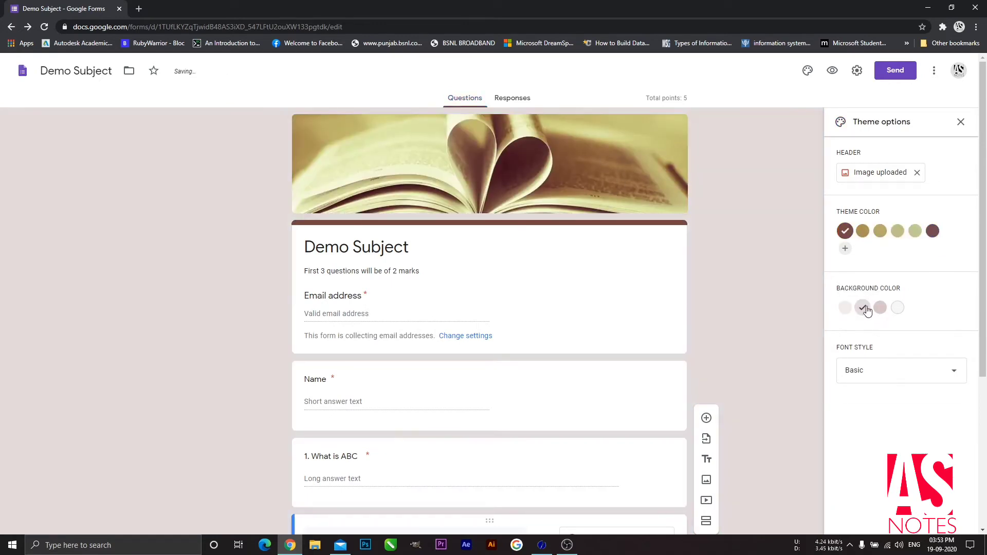
click(882, 308)
click(897, 309)
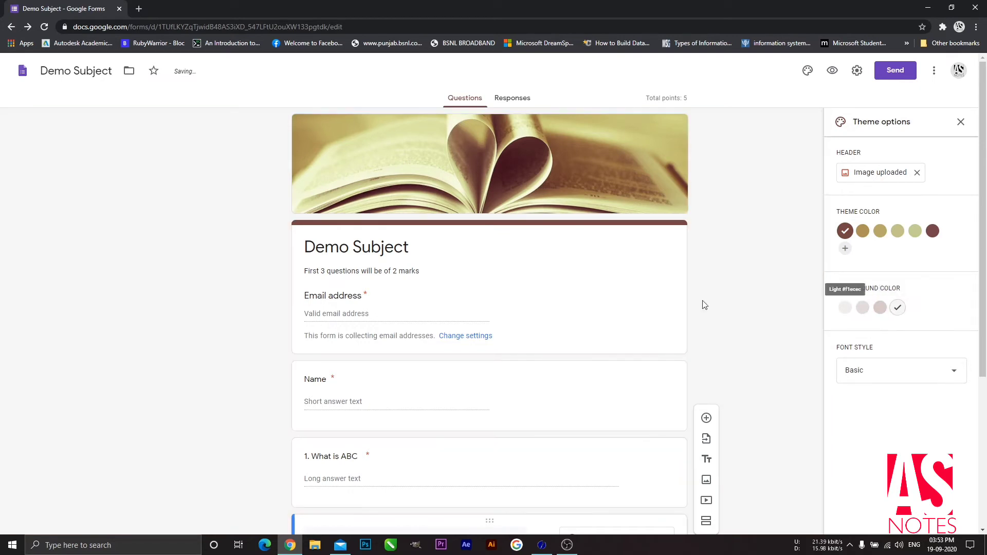
scroll(610, 313, down, 1)
scroll(609, 313, down, 3)
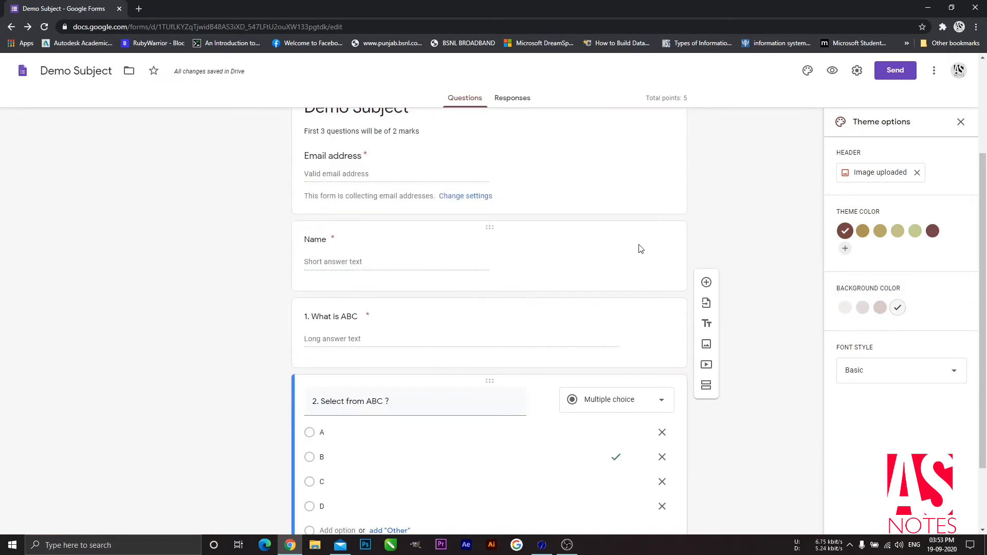
scroll(640, 246, up, 3)
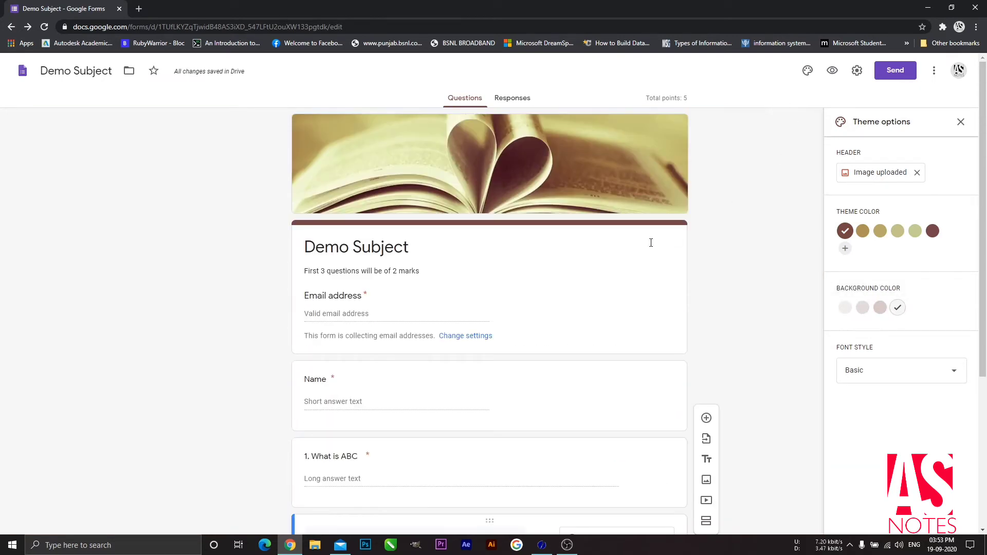
Step: Get the quiz's share link, shorten it, and copy it to the clipboard
click(897, 72)
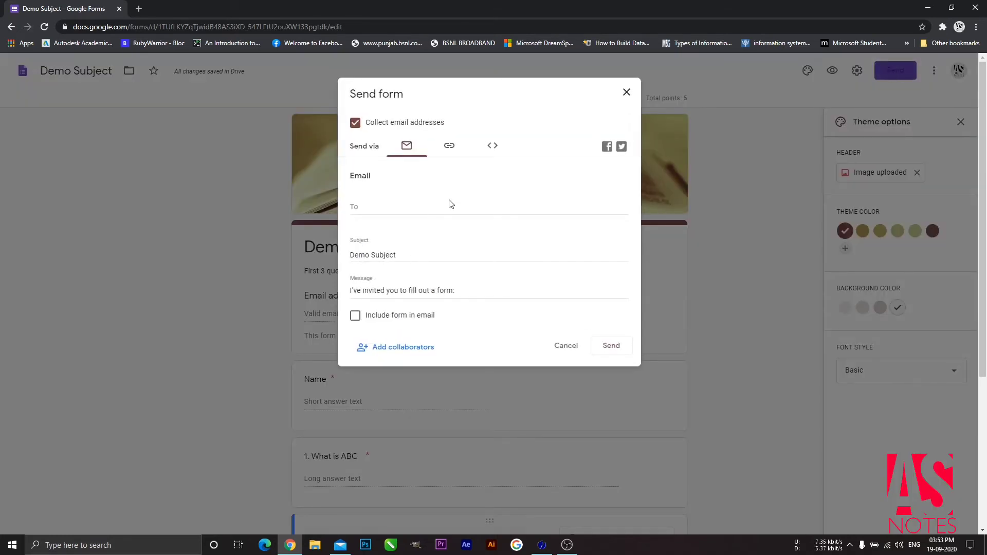
click(450, 147)
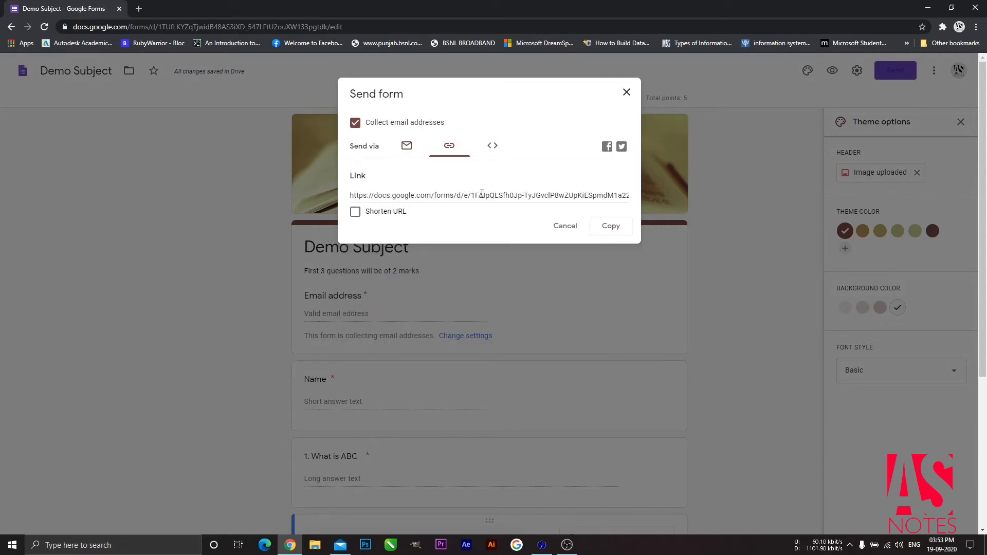
click(397, 216)
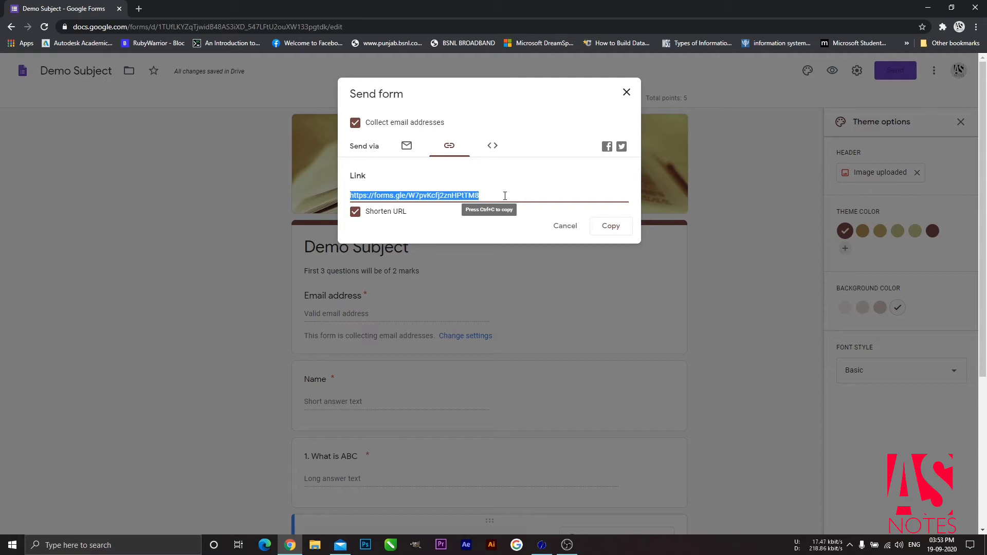
click(611, 226)
Step: Email the Demo Subject quiz invitation to the respondent's email address, then switch to Mail
click(408, 151)
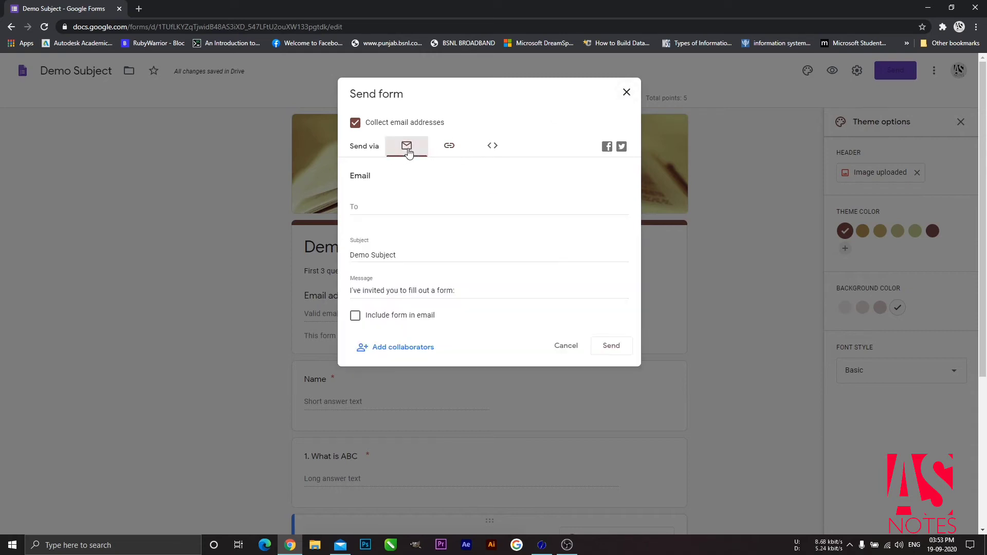
click(387, 209)
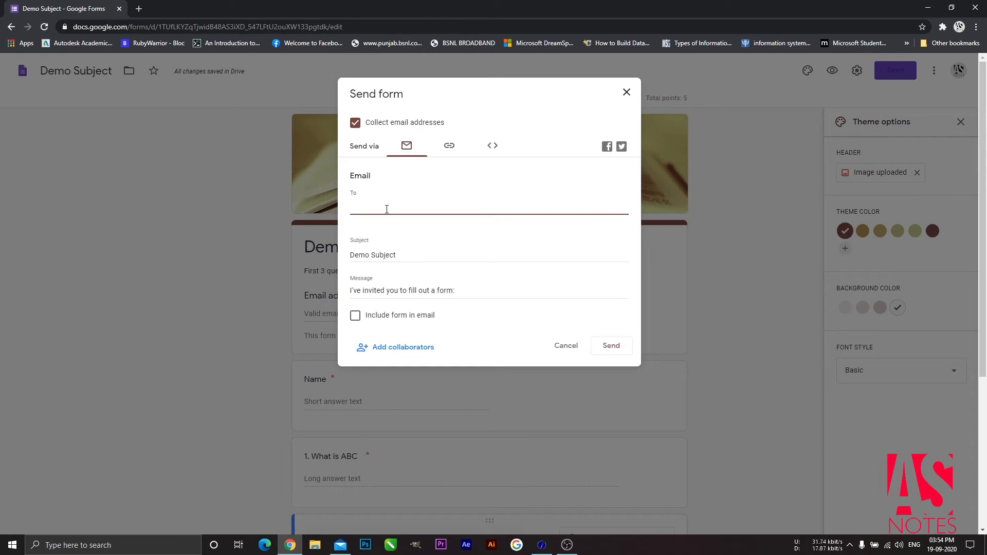
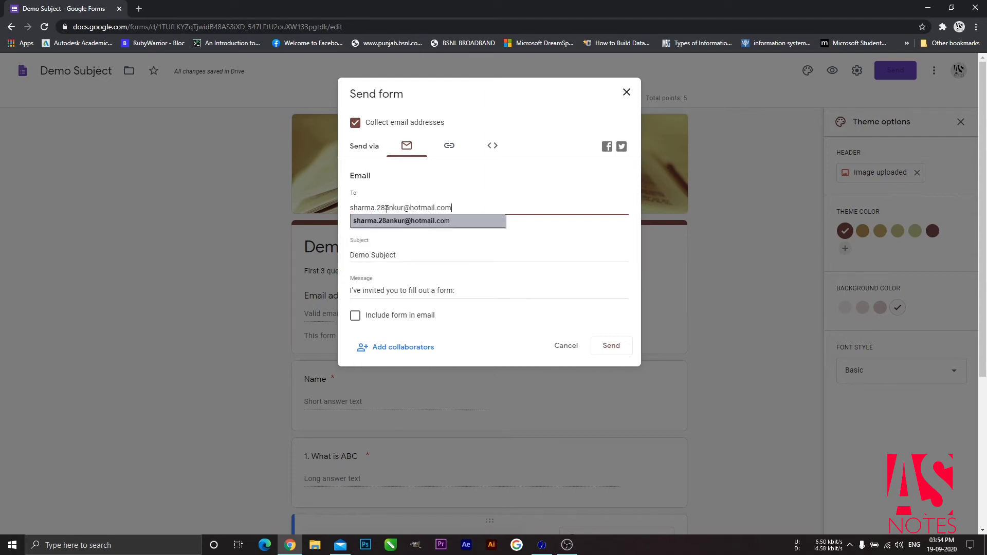
click(551, 240)
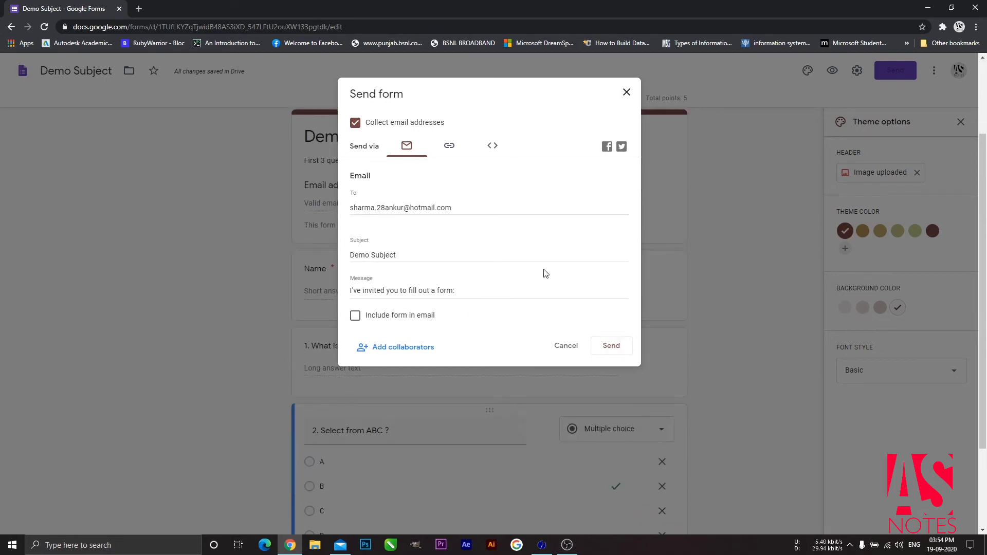
click(613, 348)
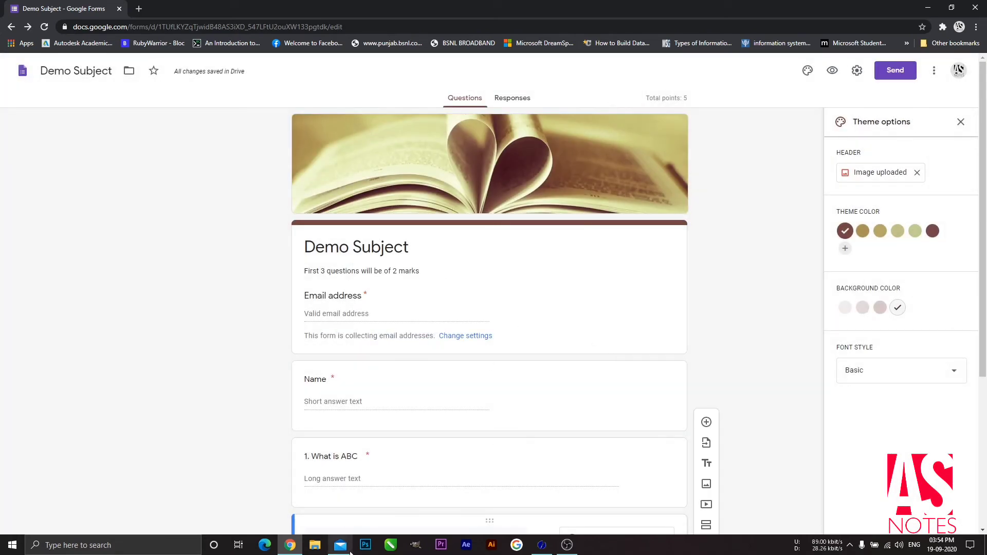
click(345, 546)
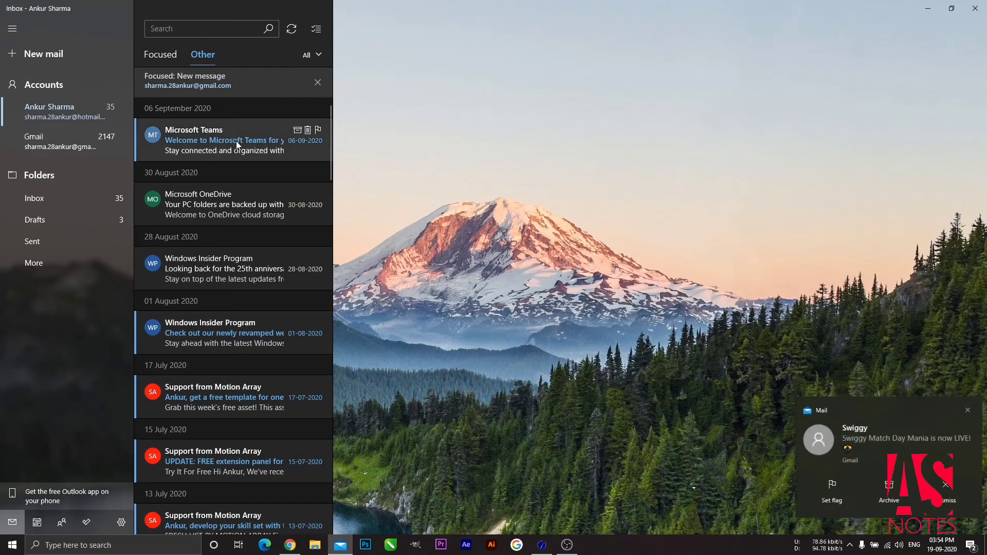
Step: Open the Demo Subject invitation email and launch its FILL OUT FORM link in Edge
click(238, 80)
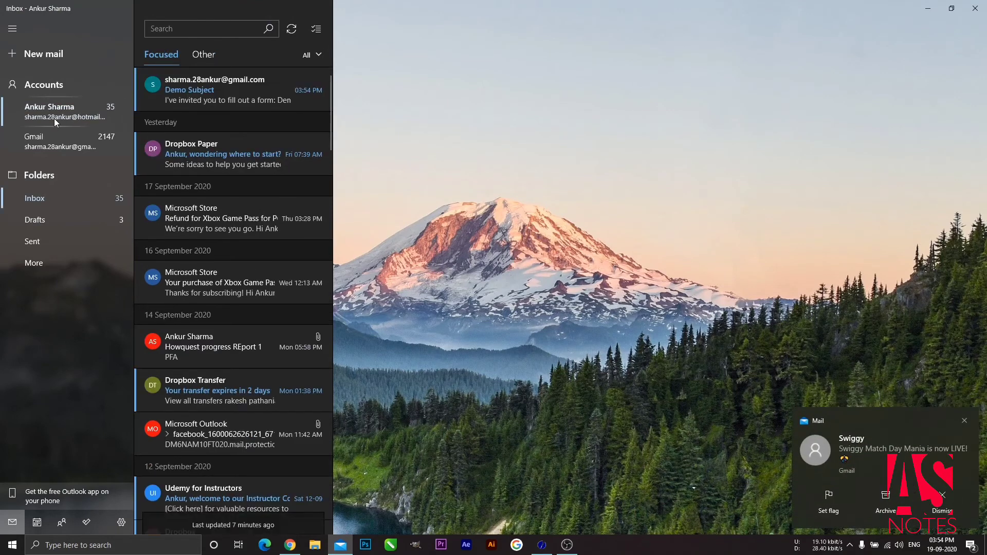
click(236, 91)
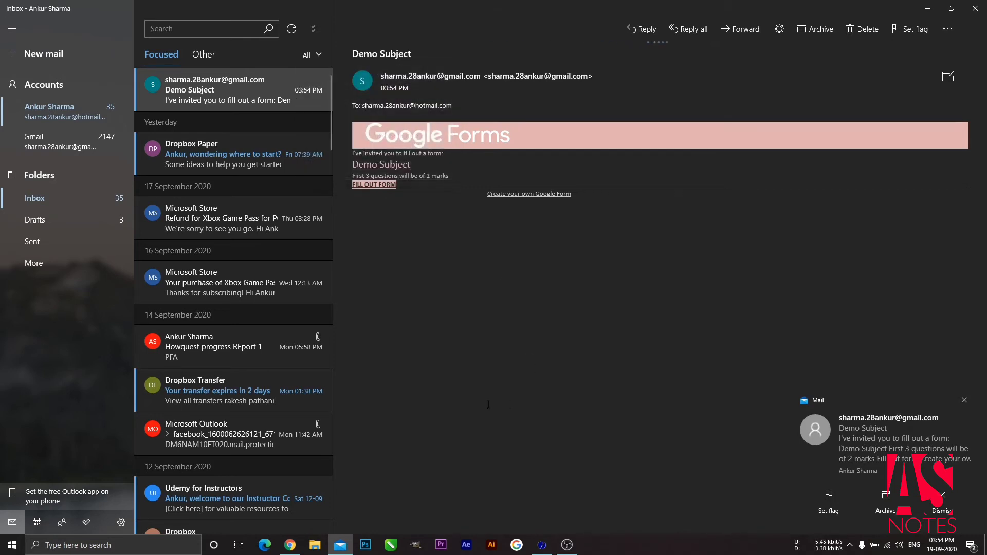
click(384, 187)
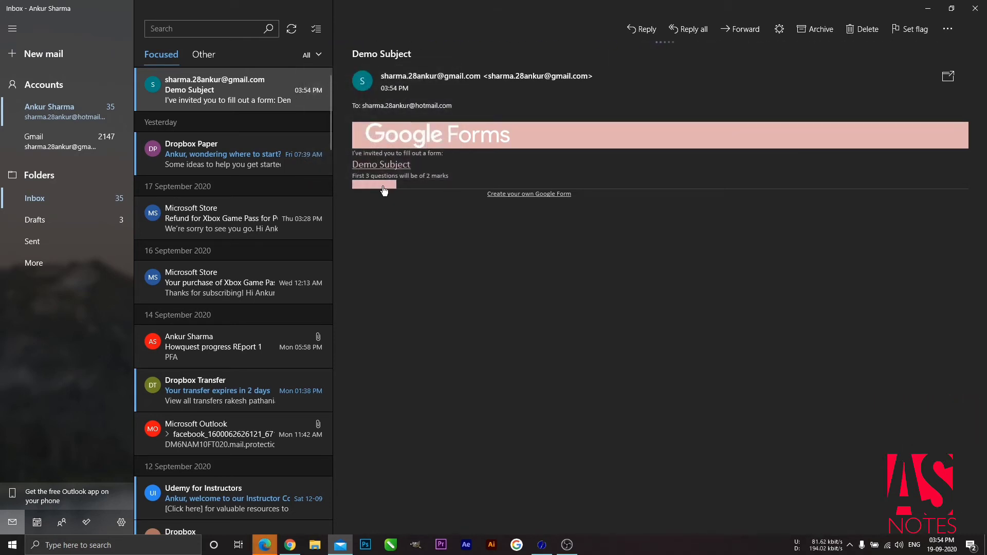
click(265, 545)
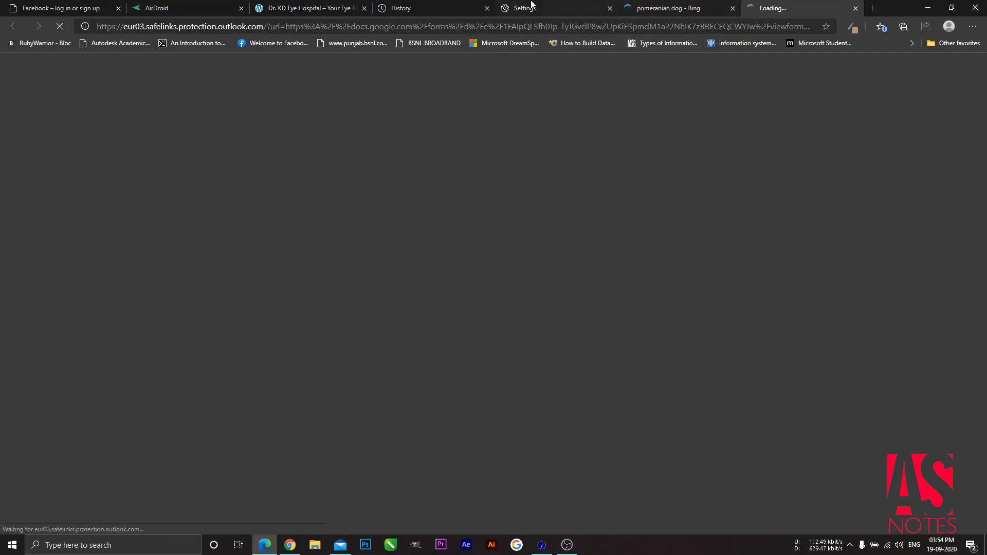
Step: Close the Eye Hospital, AirDroid, Facebook, pomeranian search, Settings and History tabs
middle_click(295, 6)
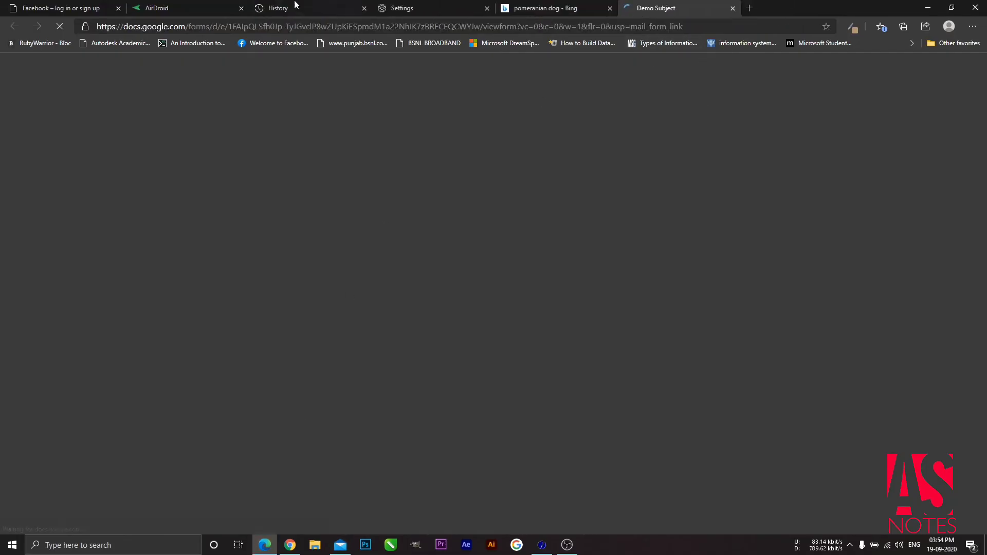
click(241, 8)
click(118, 8)
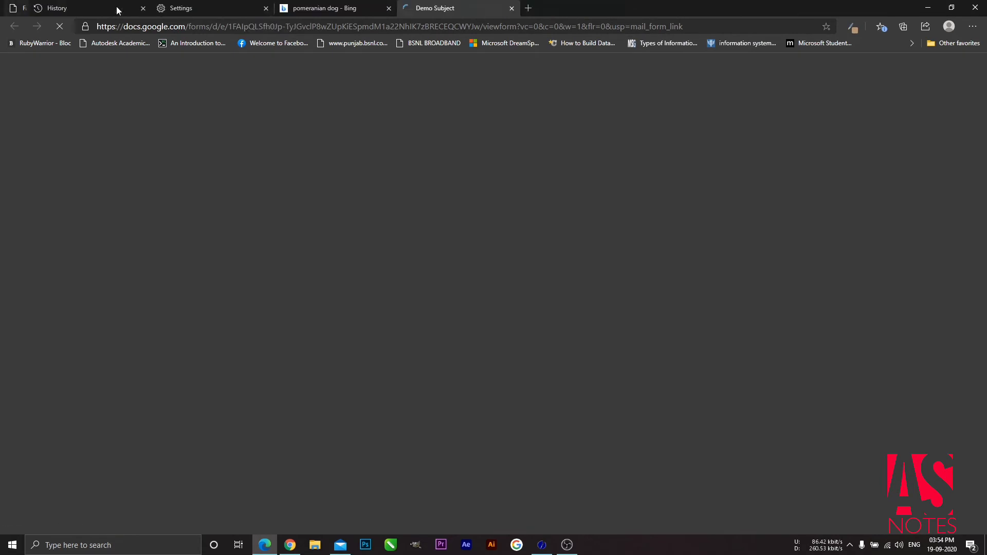
click(364, 9)
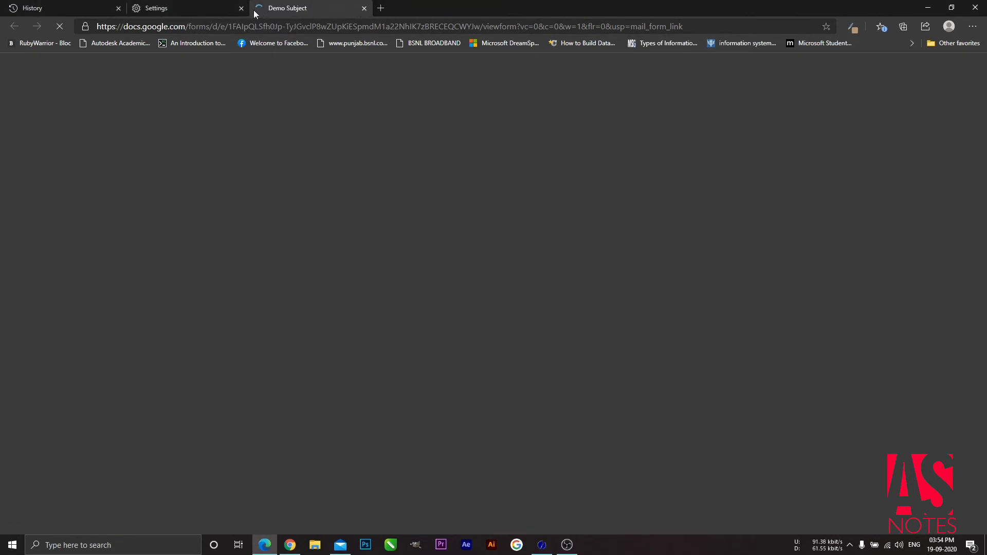
click(241, 8)
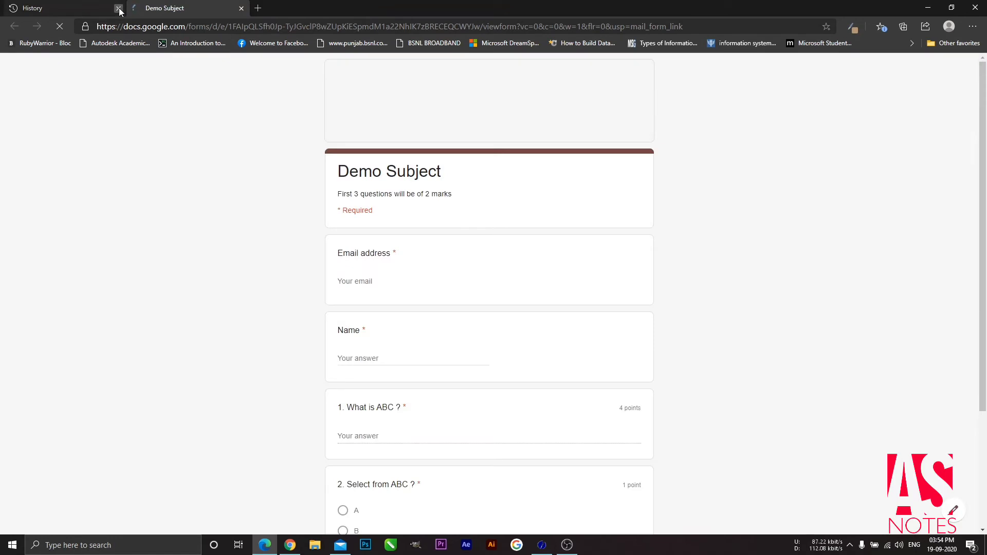
click(118, 8)
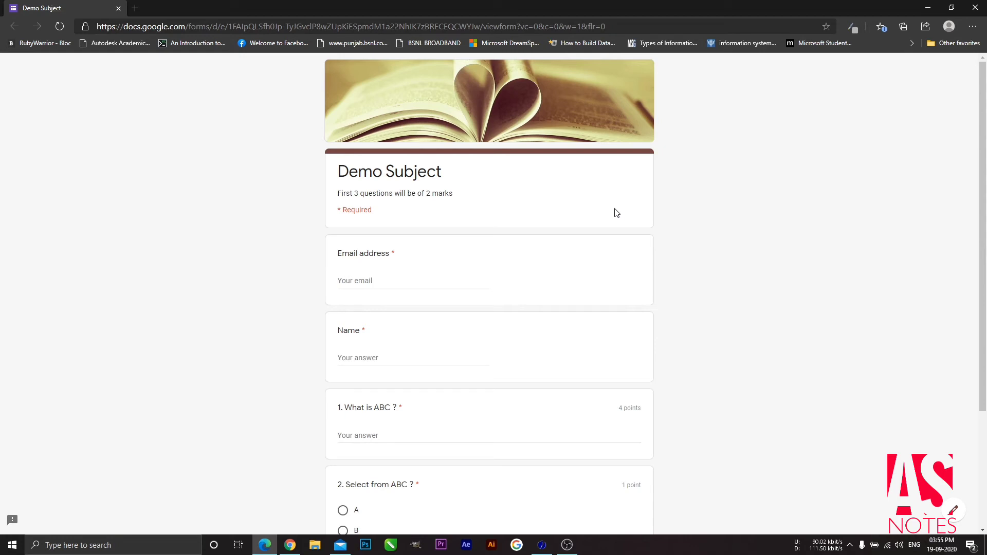
Step: Fill in the respondent's email address and name on the quiz
click(426, 281)
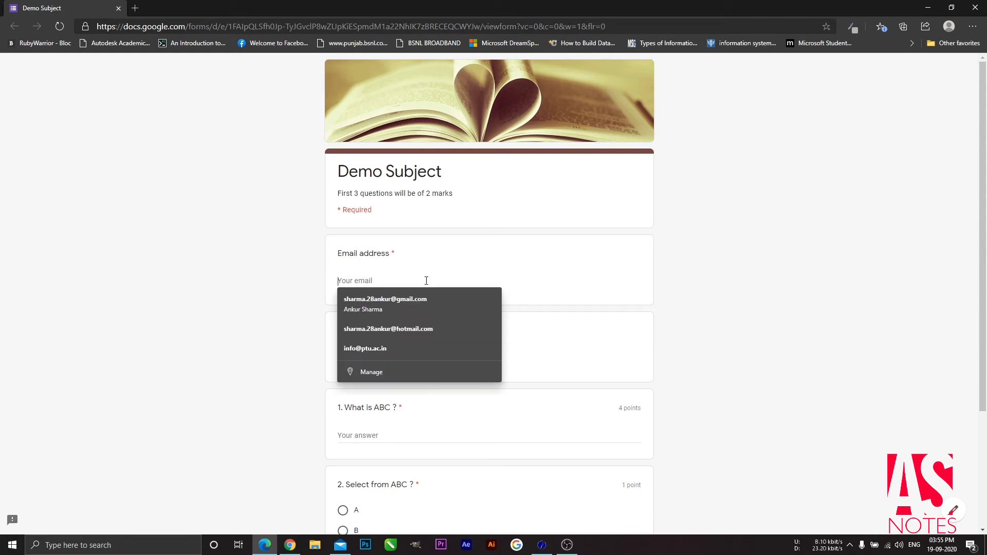
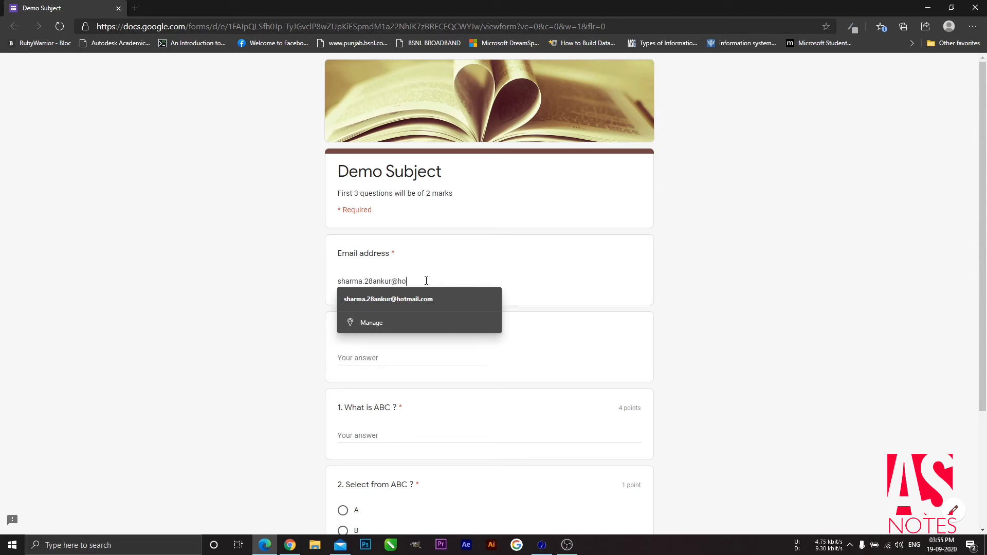
click(540, 348)
click(394, 358)
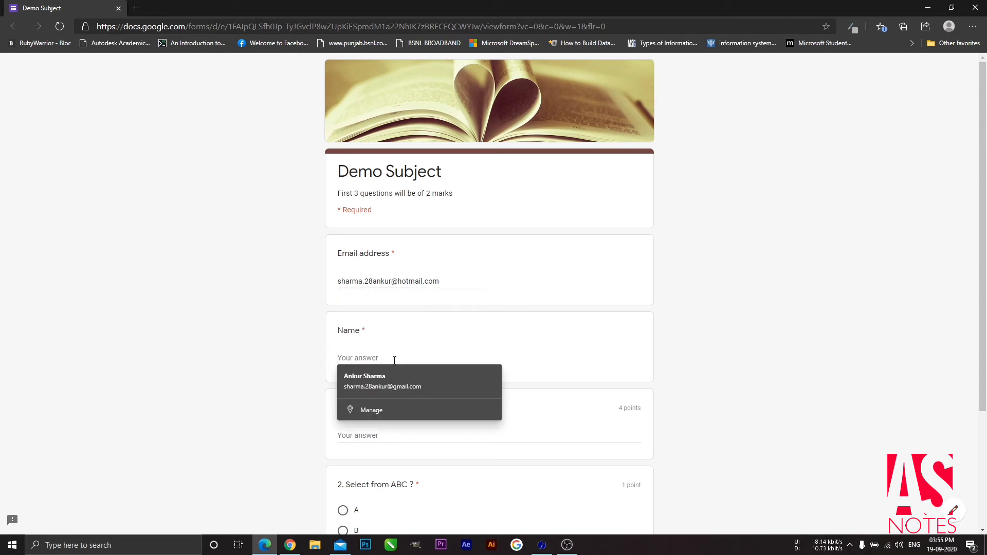
text(Ankur)
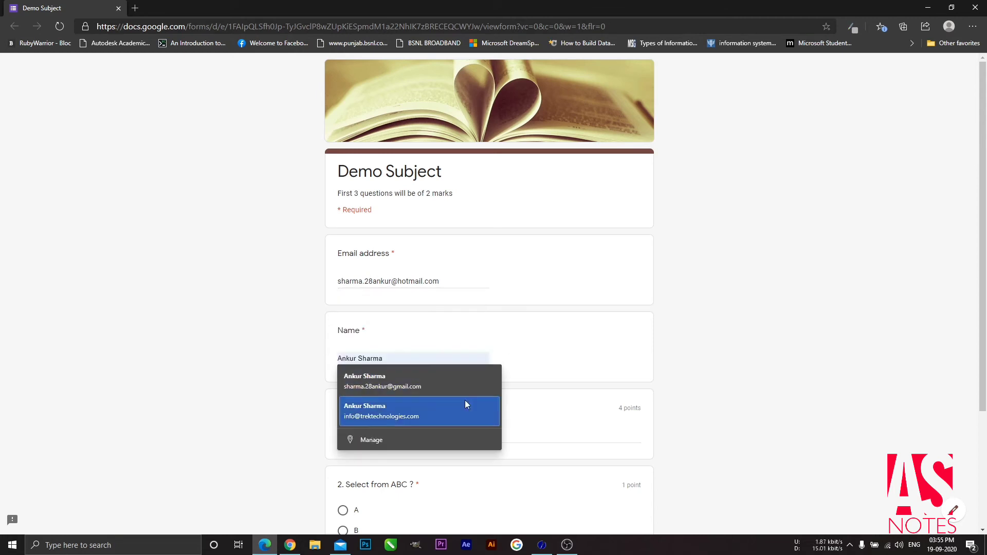
click(562, 426)
Step: Answer question 1 with 'xyz', choose B for question 2, and submit the quiz
scroll(479, 433, down, 2)
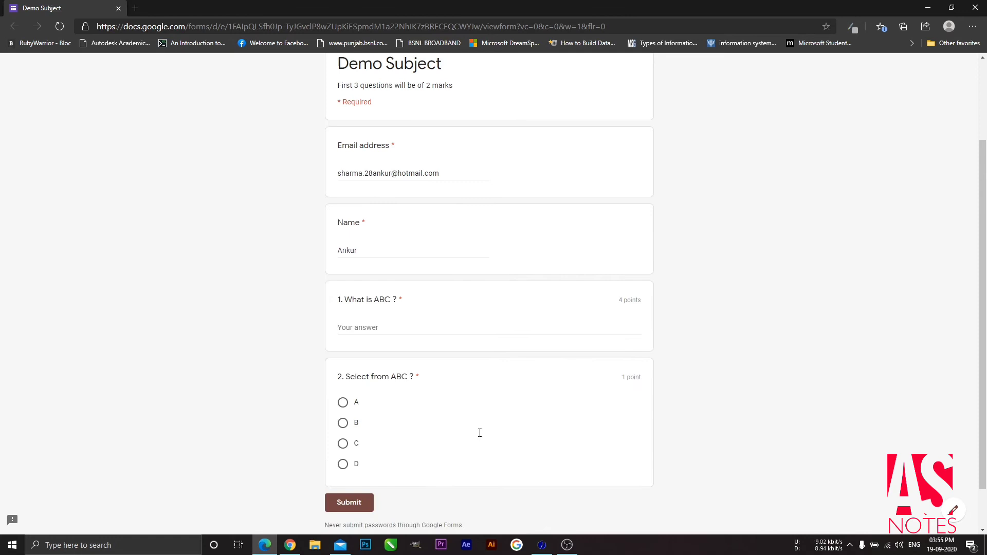
click(439, 328)
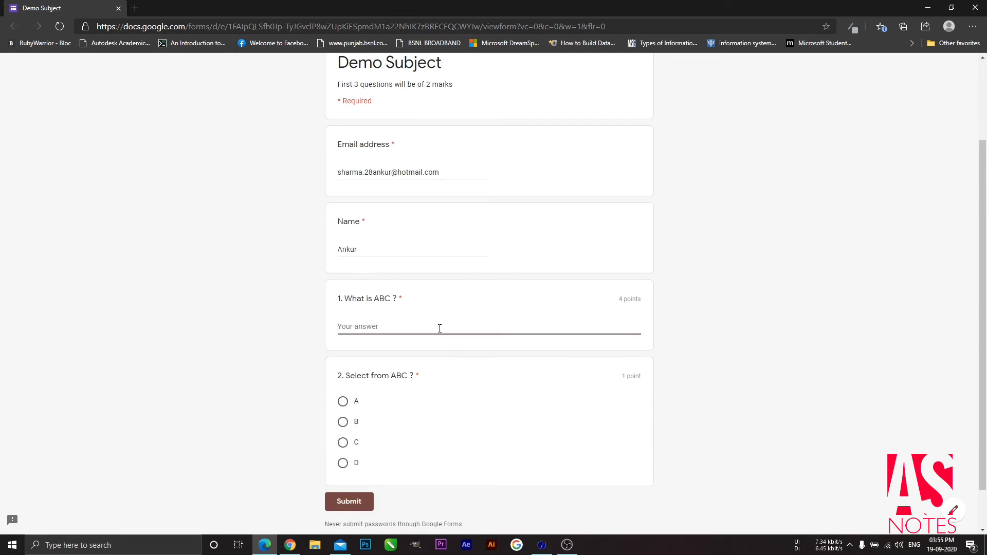
text(xyz)
scroll(467, 394, down, 2)
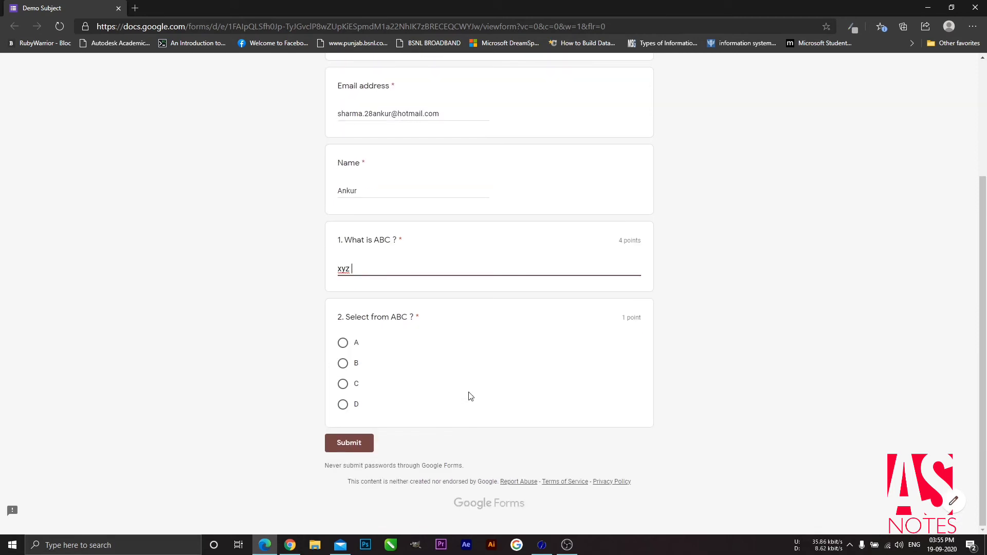
click(343, 394)
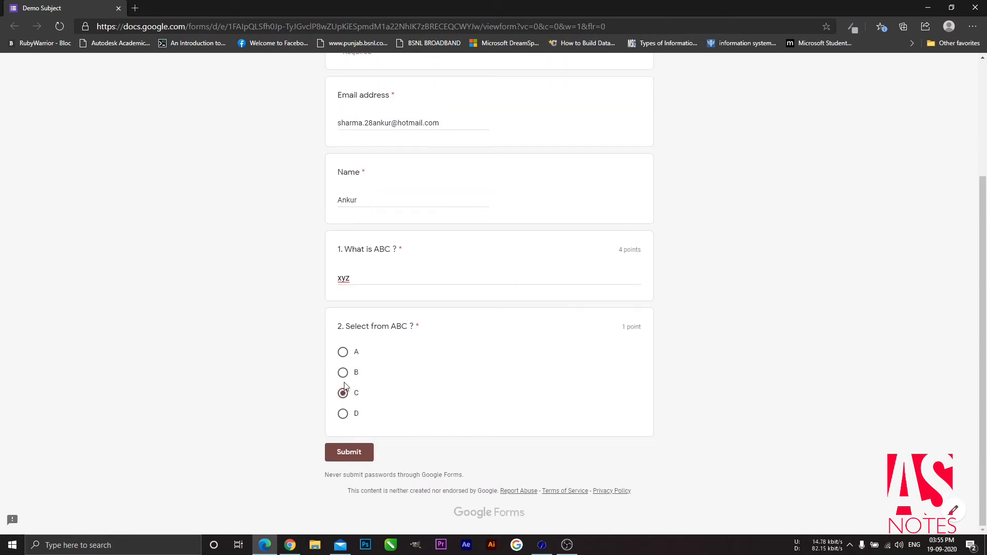
click(344, 374)
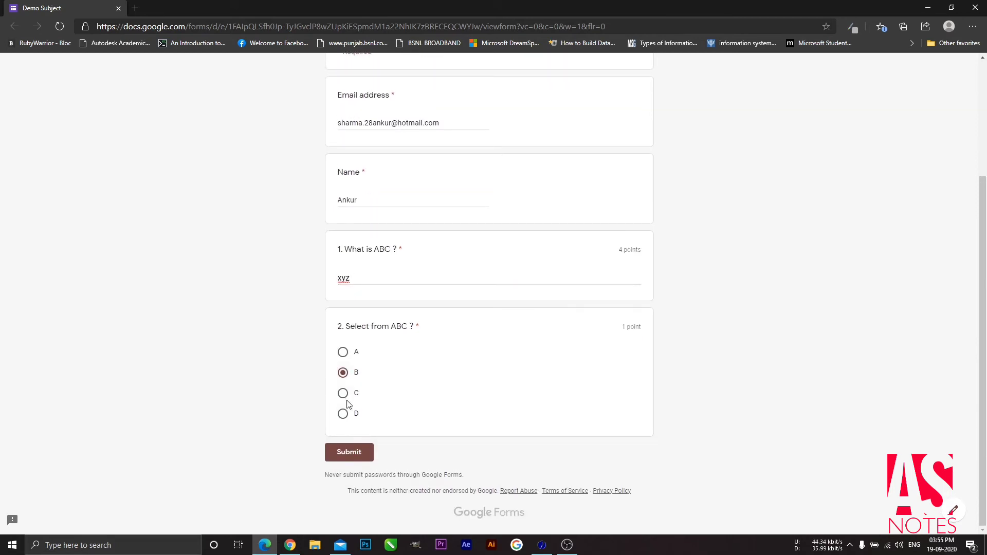
click(364, 462)
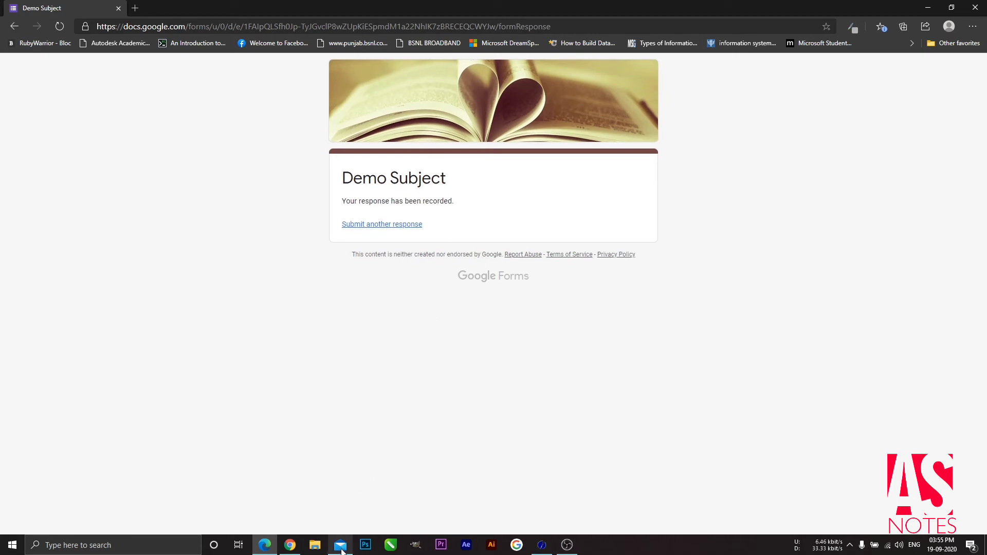
Step: Open the form's Responses tab in Chrome and view the single response individually
click(284, 549)
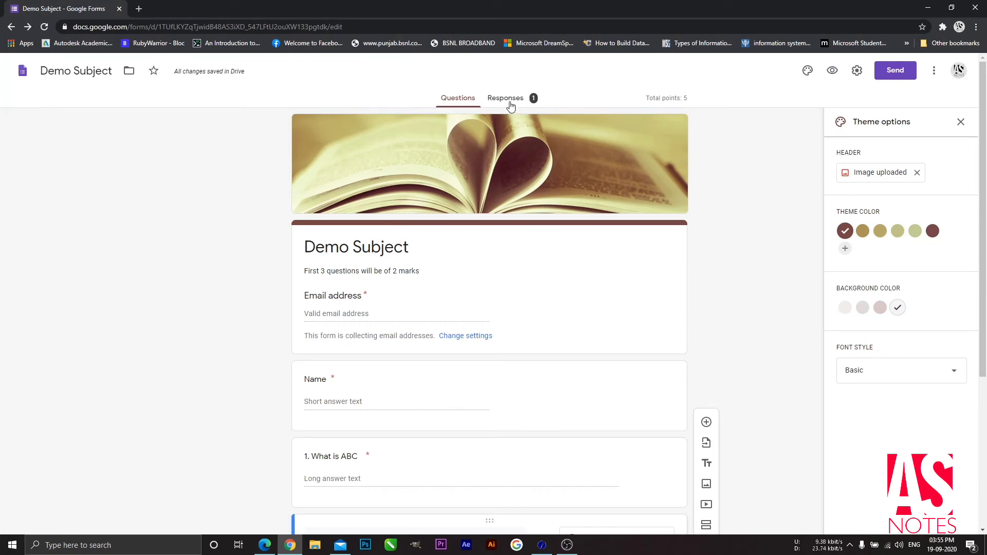
click(511, 105)
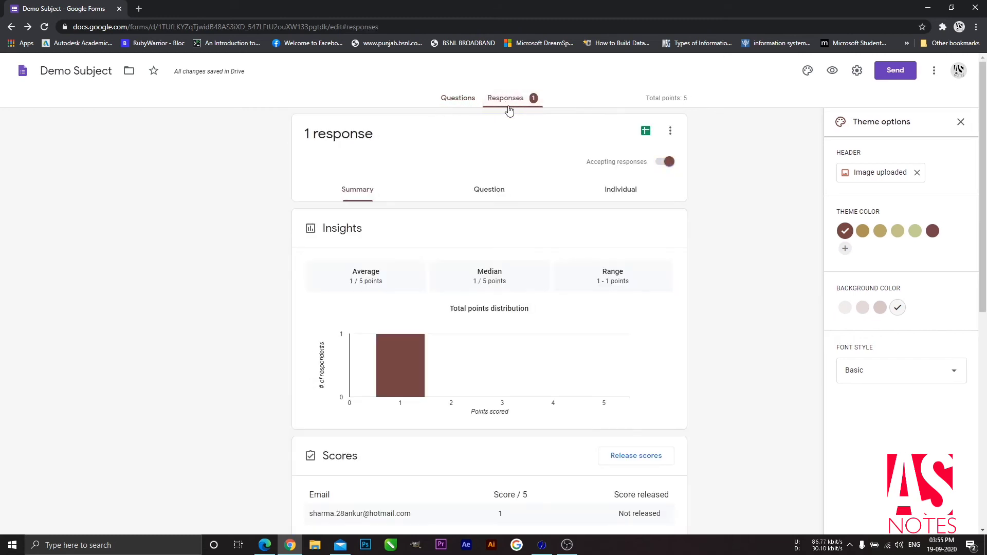
scroll(448, 282, down, 2)
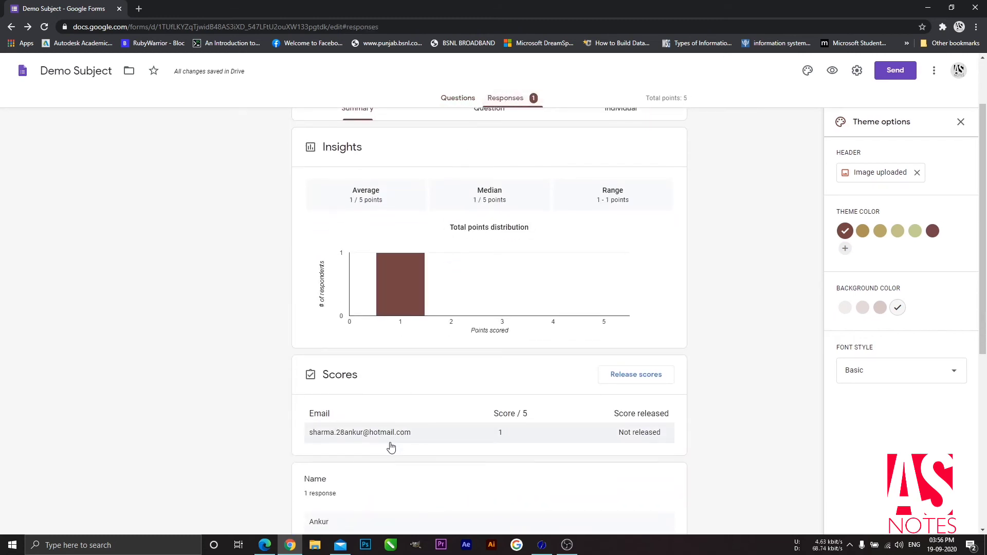
scroll(462, 370, up, 2)
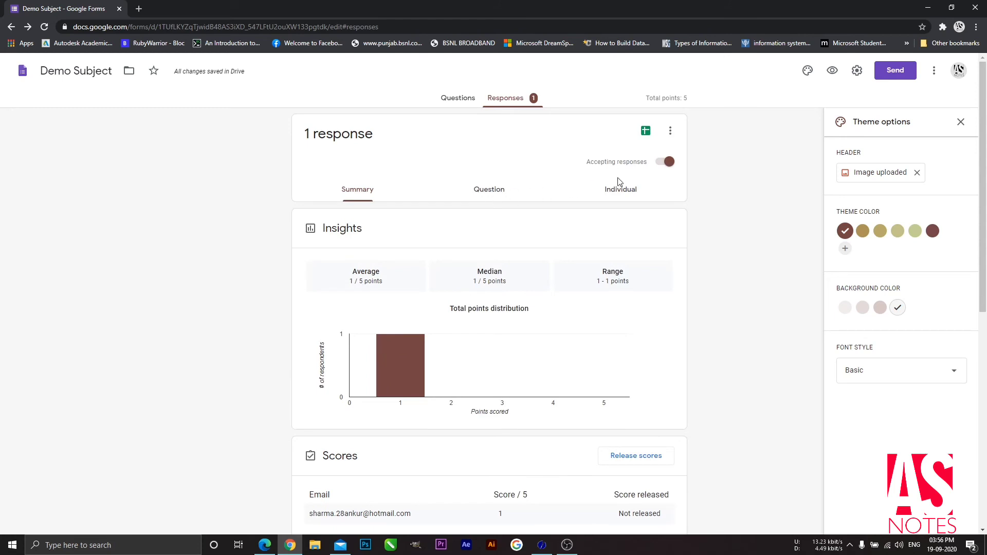
click(623, 193)
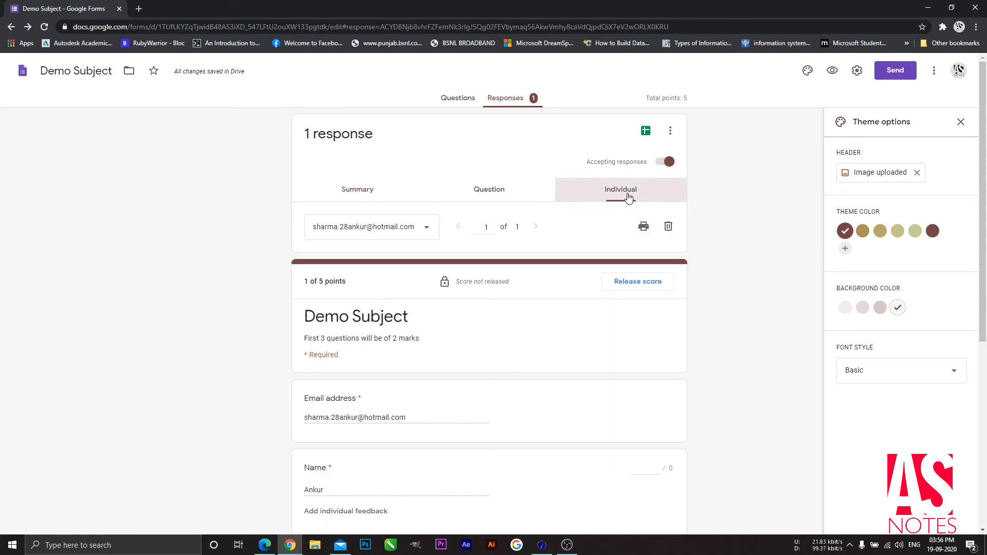
Step: Award question 1 two points and save the changed score
click(430, 233)
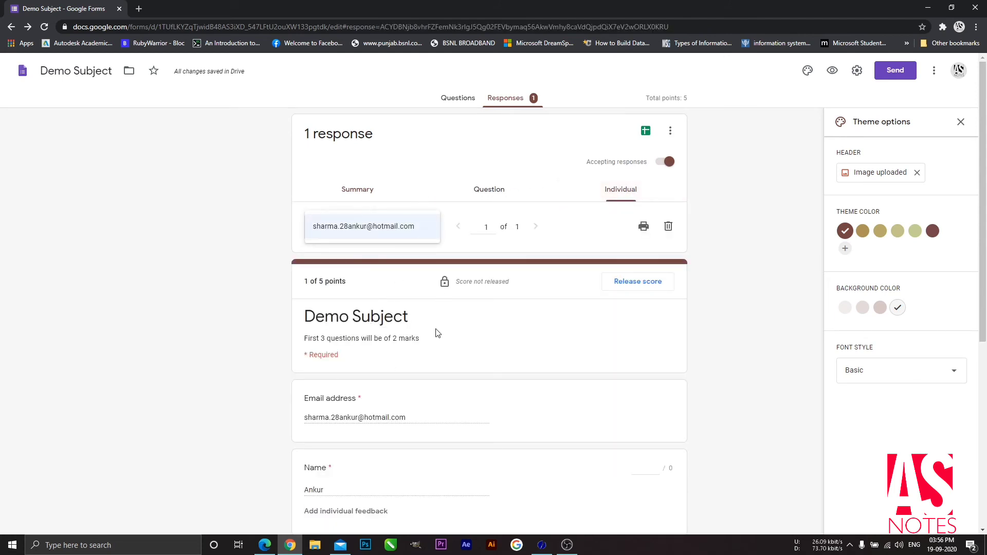
scroll(435, 331, down, 1)
scroll(437, 334, down, 1)
click(489, 236)
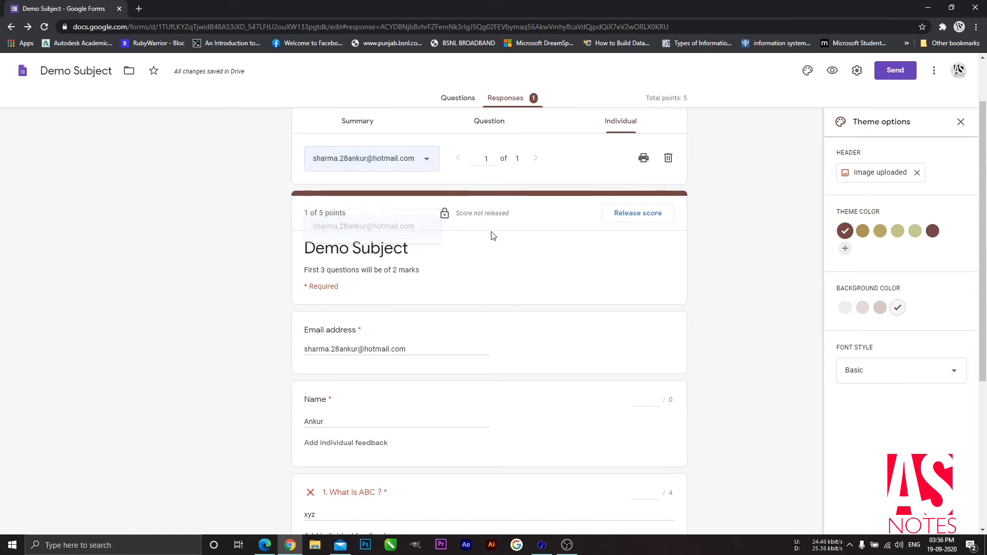
scroll(393, 360, down, 3)
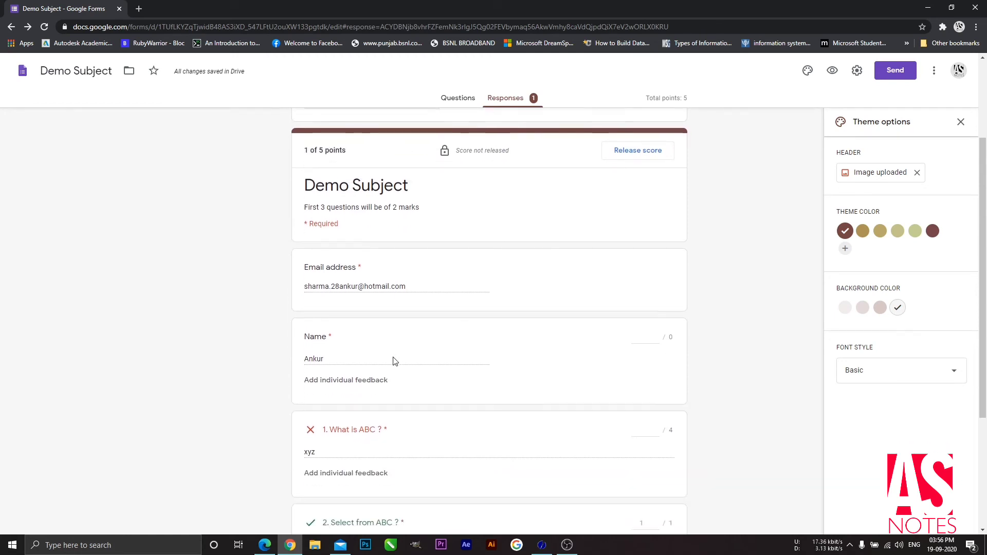
scroll(393, 360, down, 1)
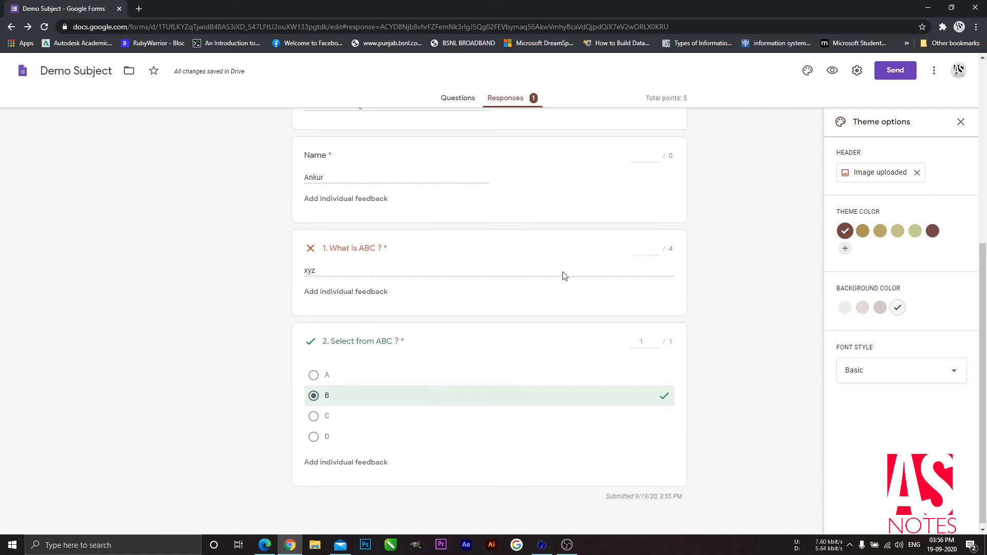
click(655, 246)
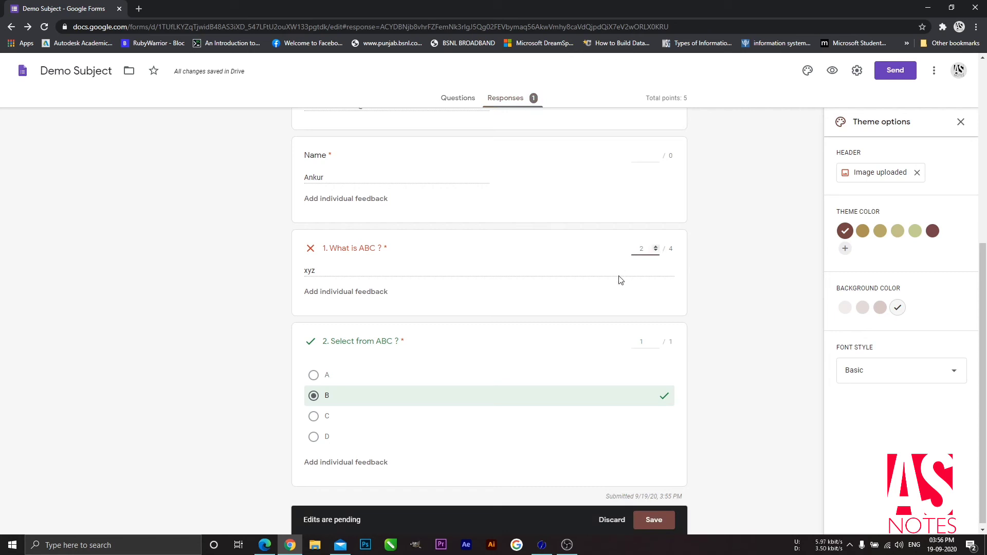
click(657, 521)
Step: Add the individual feedback "hi" to question 1
scroll(556, 397, down, 6)
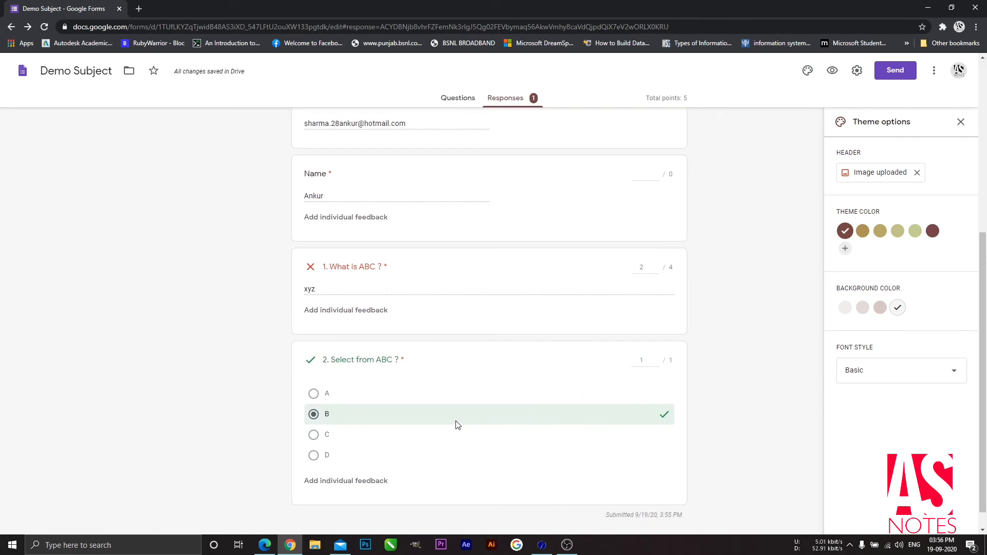
scroll(482, 435, down, 1)
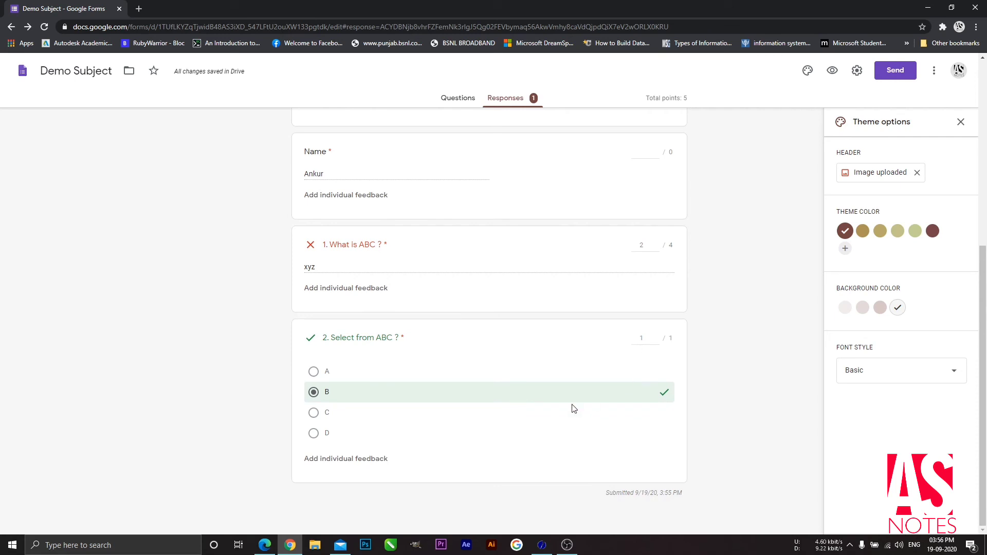
scroll(575, 398, up, 2)
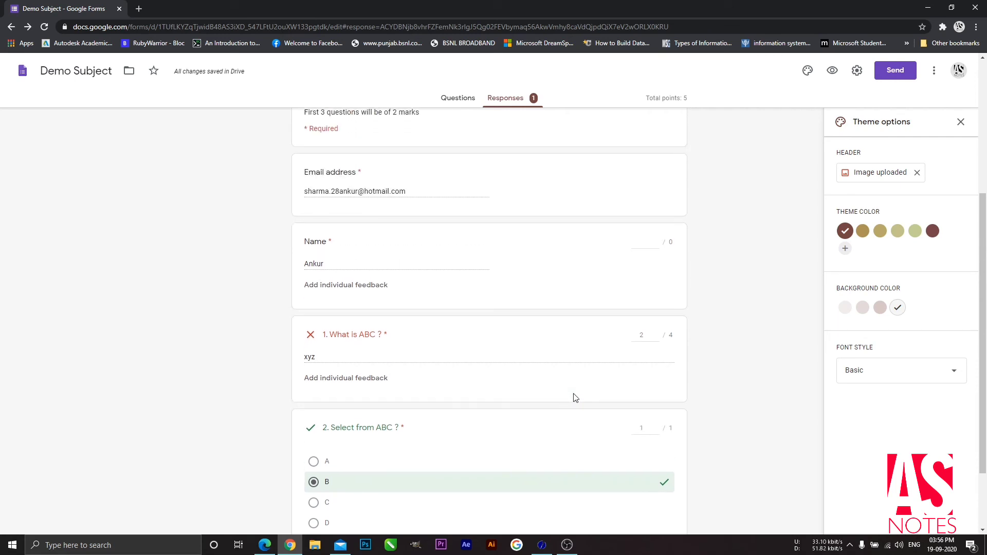
scroll(575, 398, down, 1)
click(382, 329)
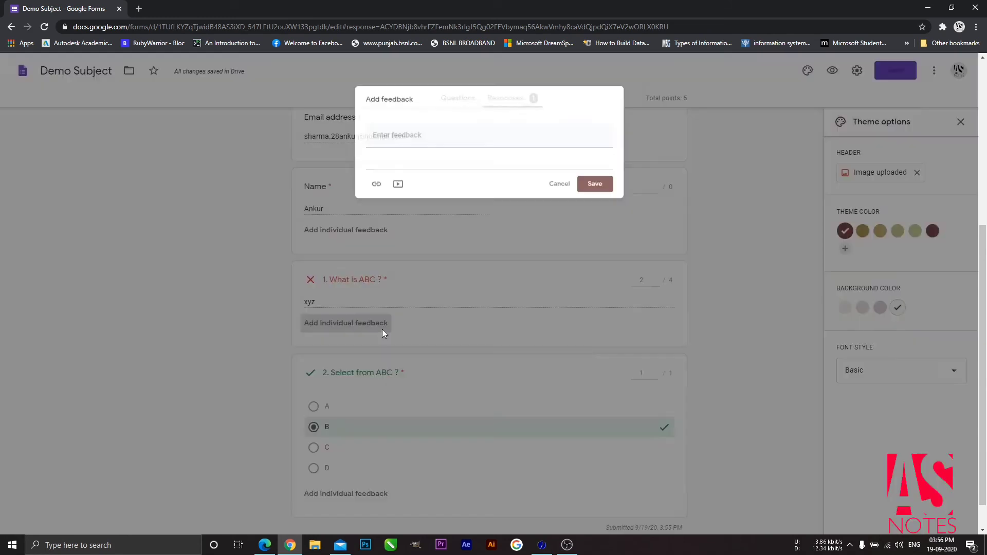
click(423, 138)
text(hi)
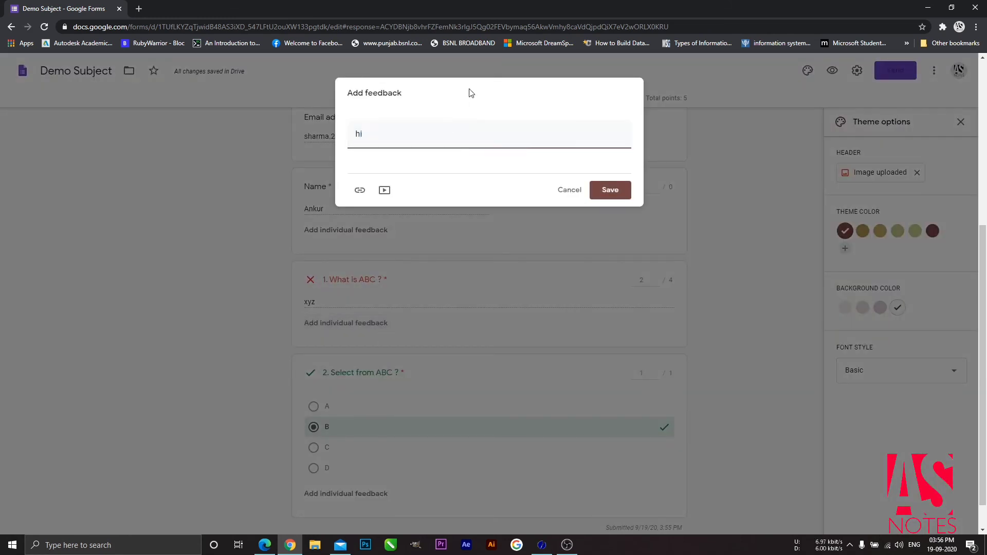
click(612, 193)
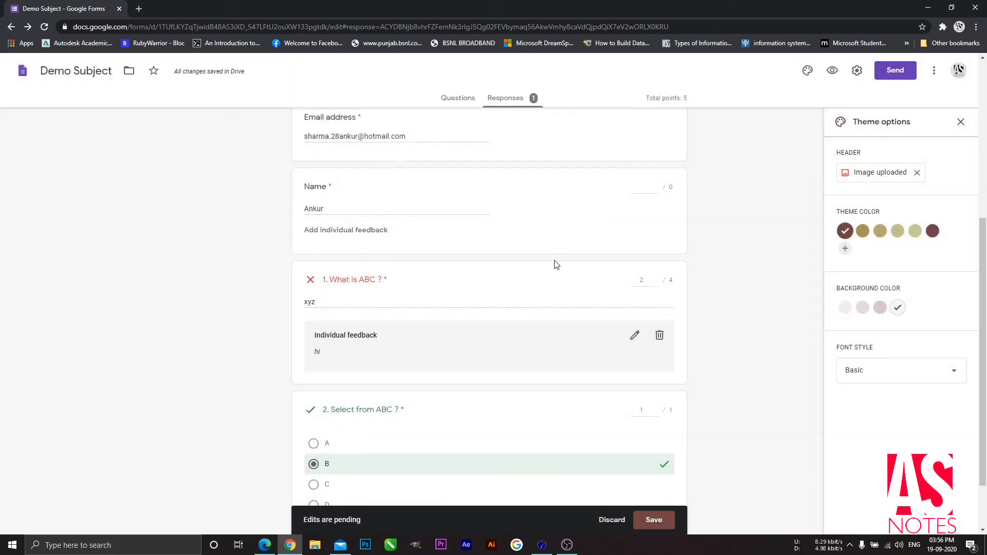
Step: Save the grading edits so the response scores 3 of 5, then begin releasing the score
scroll(555, 263, up, 4)
scroll(555, 265, down, 1)
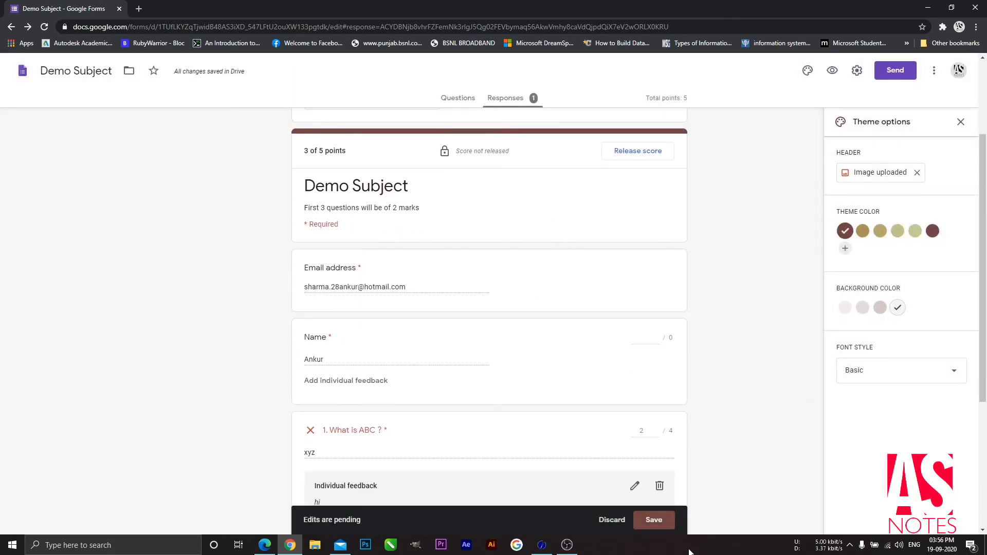
click(653, 520)
scroll(580, 371, up, 3)
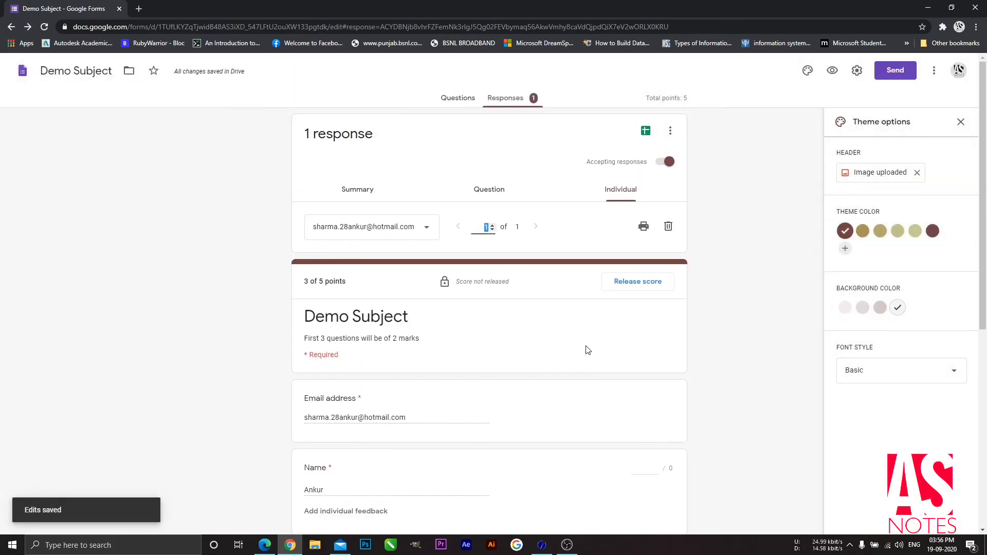
click(636, 280)
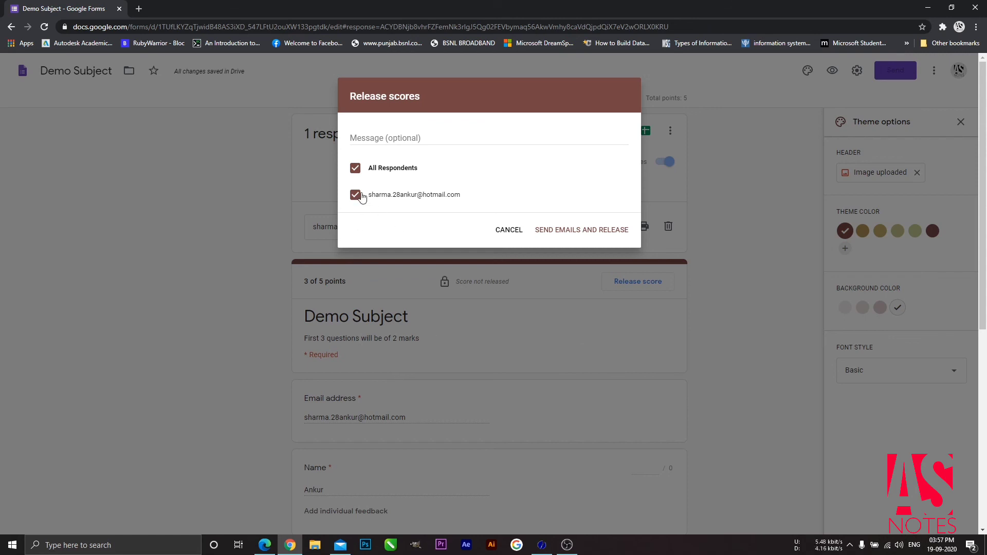
Step: Send the score email and release the 3 of 5 score to all respondents
click(584, 236)
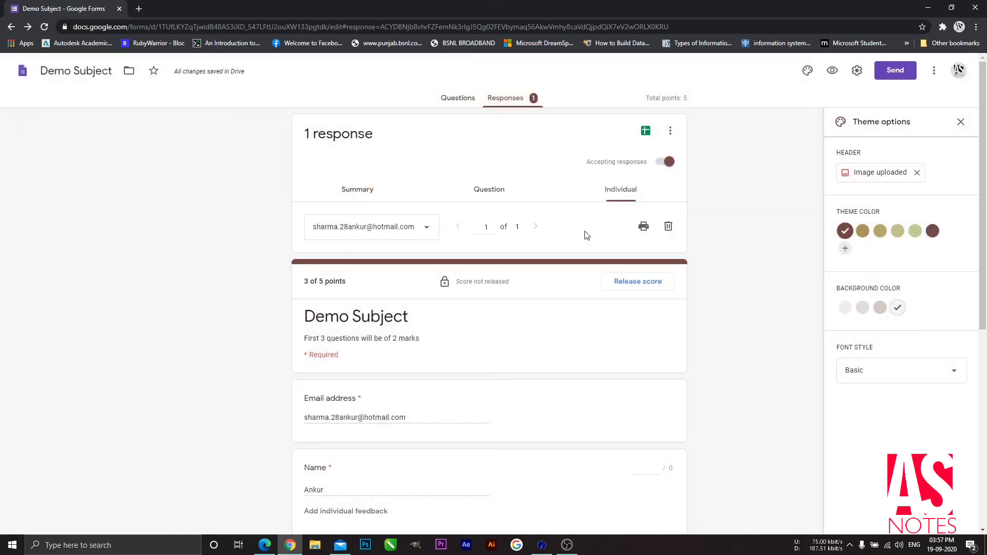
click(342, 546)
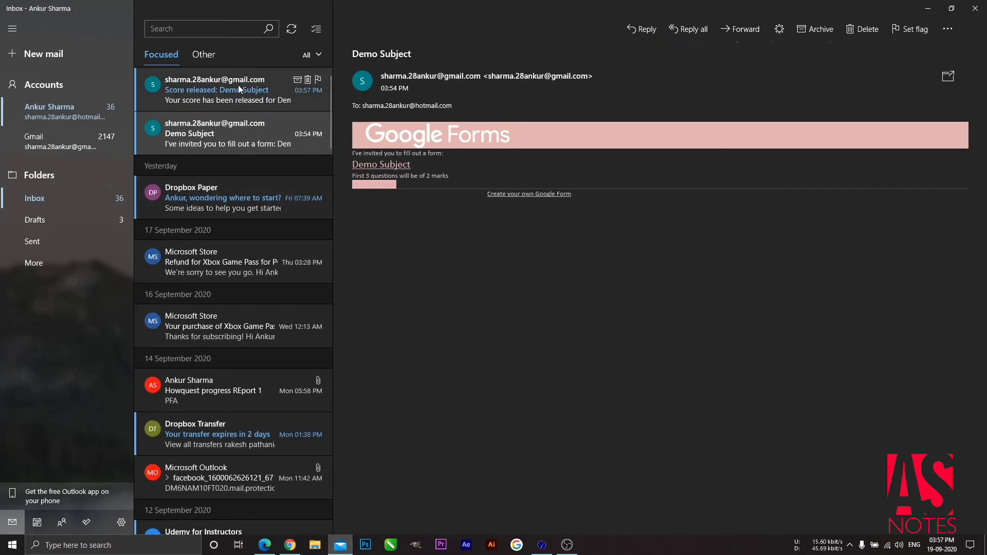
Step: Read the 'Score released: Demo Subject' email showing 3 / 5, then return to the graded response
click(238, 92)
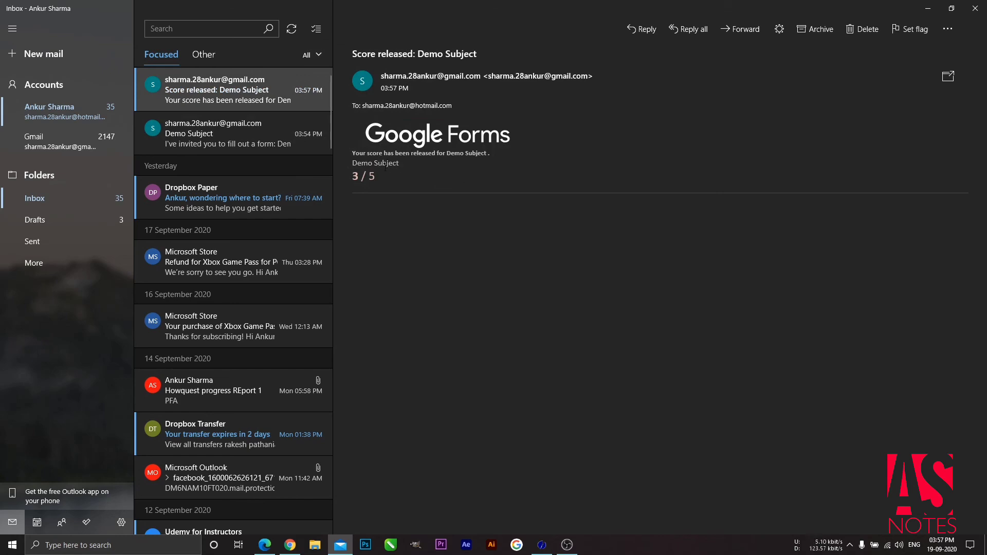
click(948, 81)
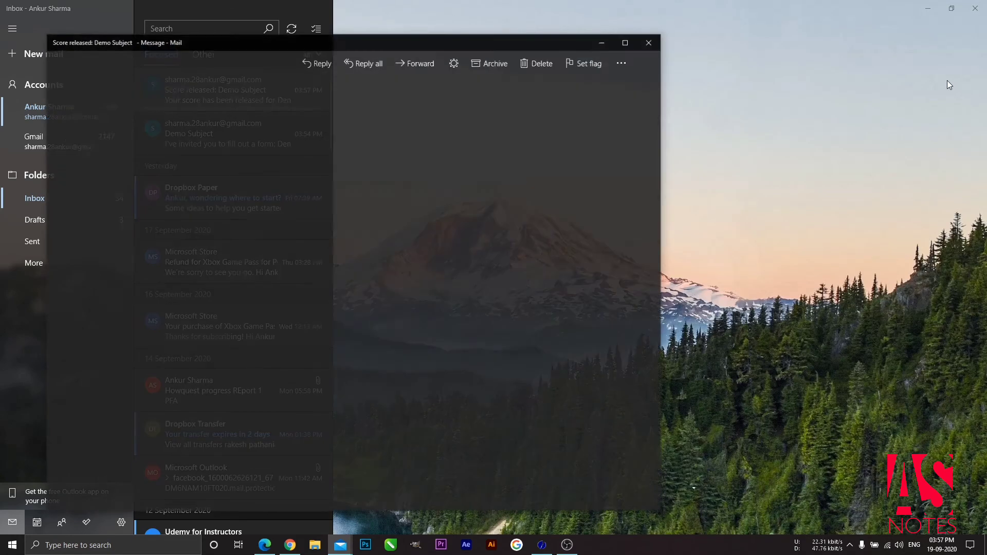
click(648, 42)
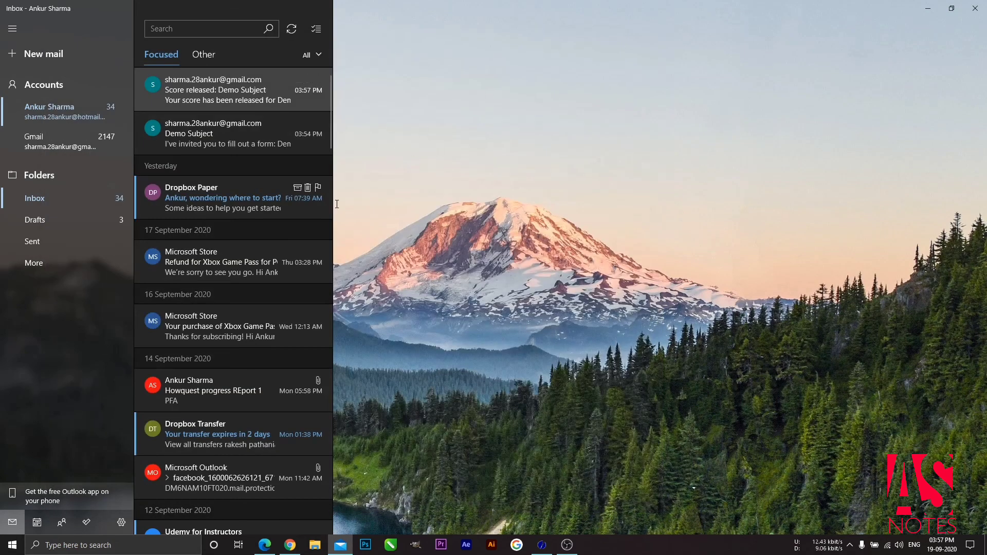
click(340, 546)
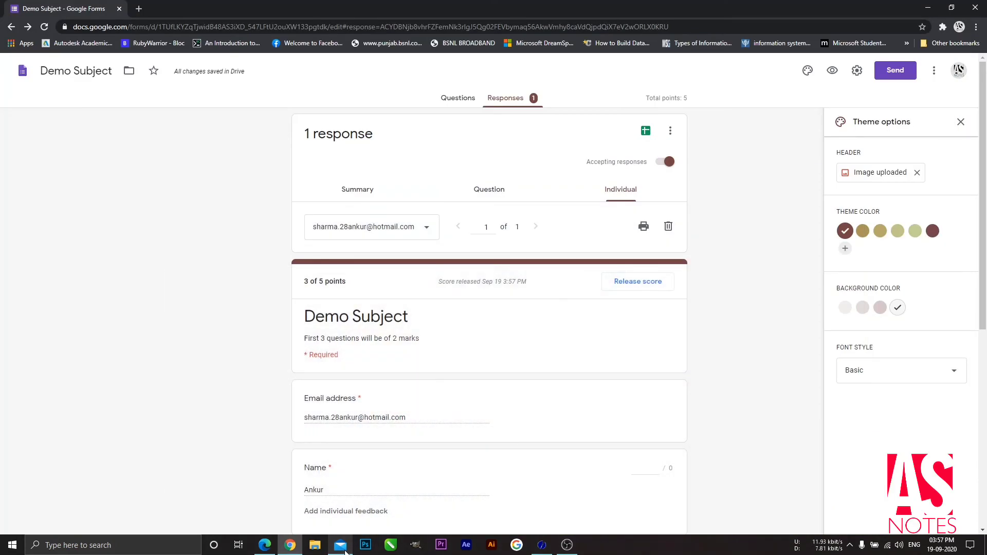
scroll(466, 390, down, 3)
scroll(468, 392, down, 3)
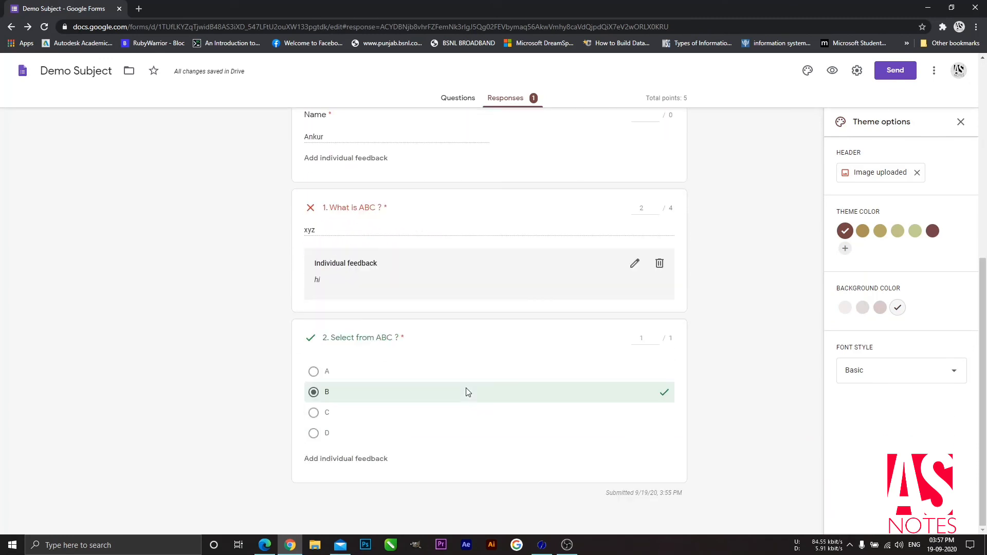
scroll(468, 392, up, 7)
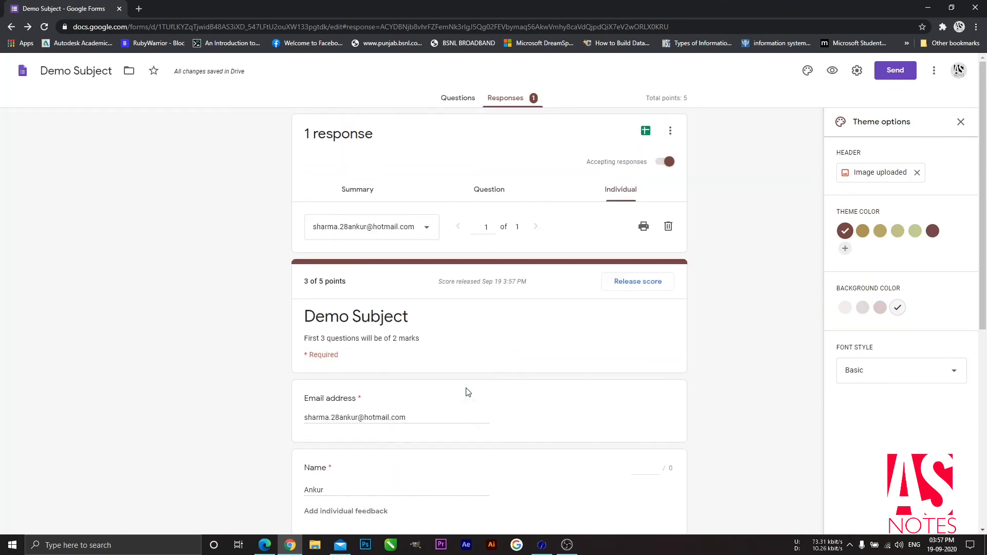